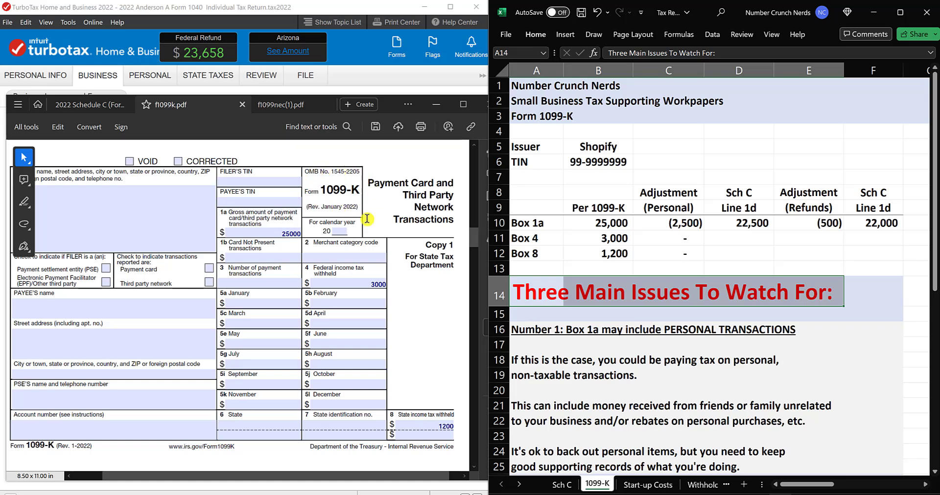
Examine the Three Main Issues heading in the workpaper and the Box 1a gross amount label on the Form 1099-K PDF
drag(538, 294, 796, 294)
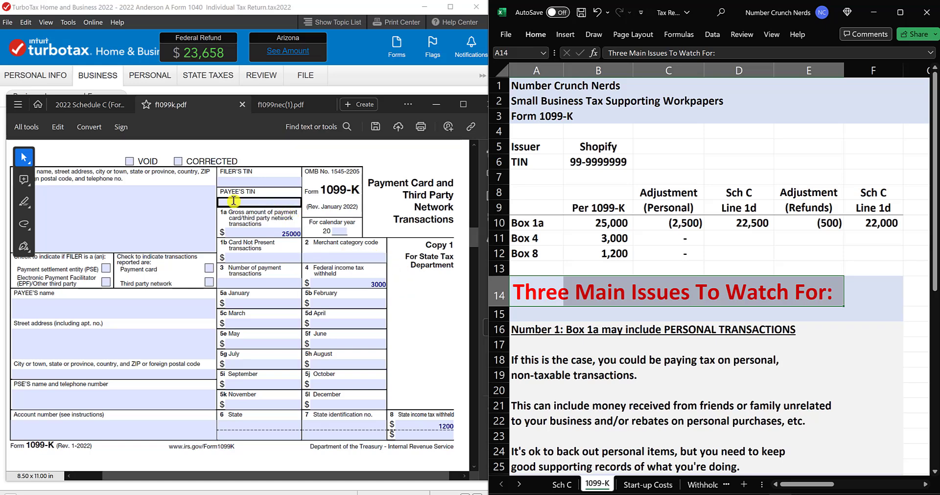
click(226, 212)
drag(227, 211, 265, 224)
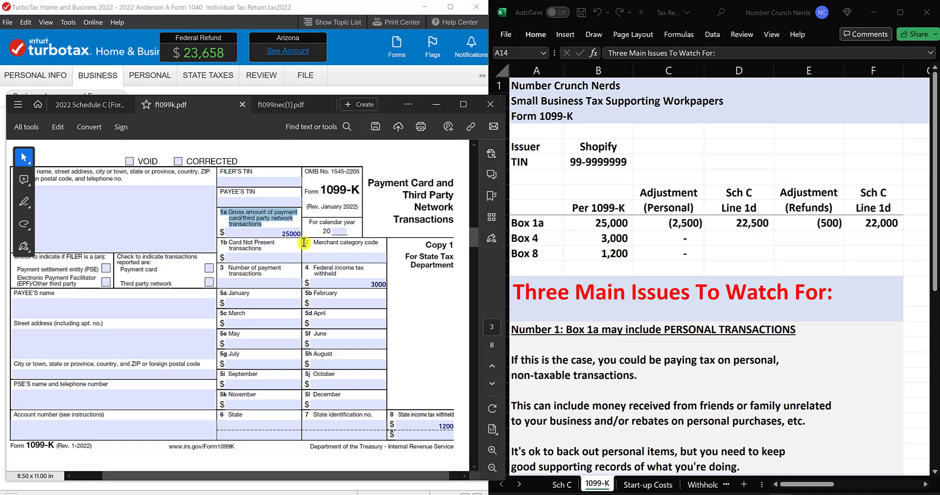
click(297, 247)
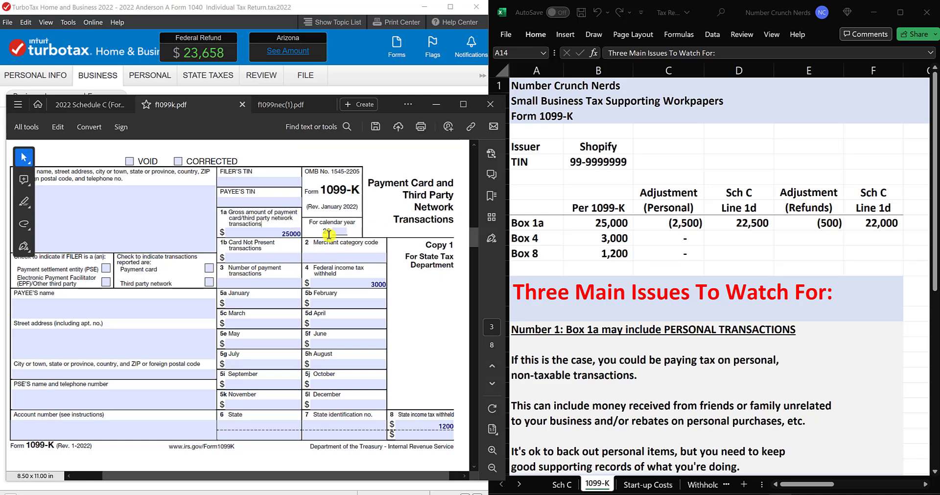
click(512, 218)
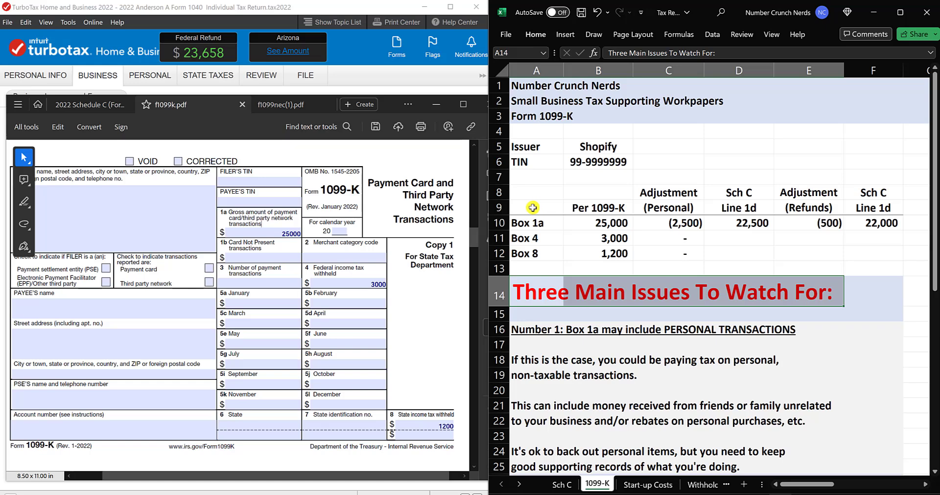
Compare the Box 1a, Box 4 and Box 8 amounts in the 1099-K workpaper with those on the Form 1099-K PDF
drag(537, 209, 603, 255)
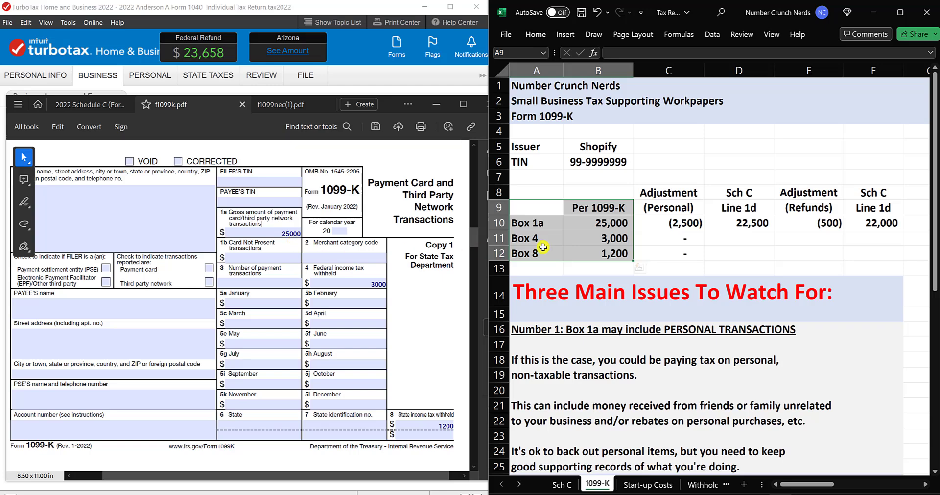
click(606, 226)
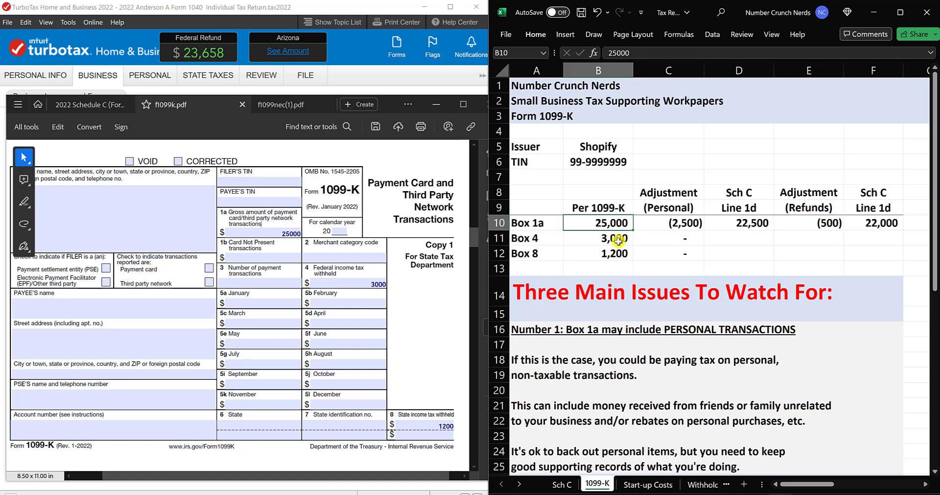
click(619, 240)
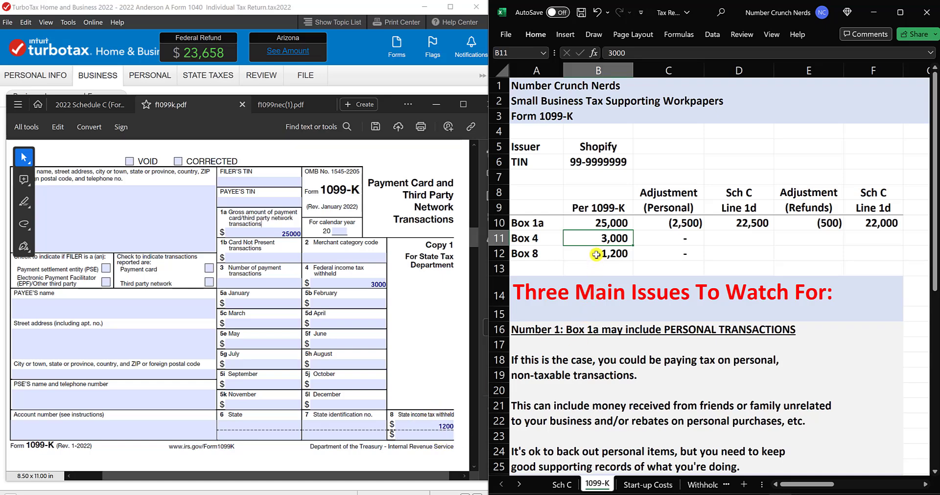
click(596, 253)
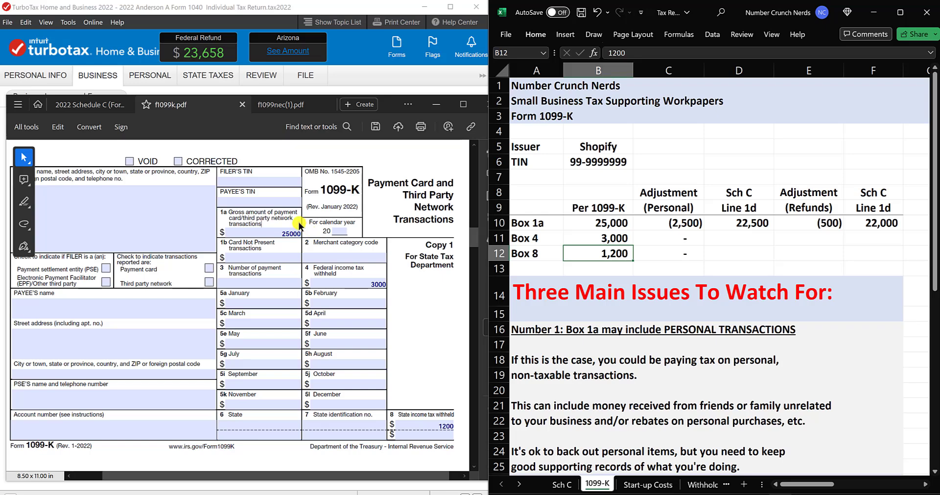
click(310, 258)
click(309, 268)
click(395, 423)
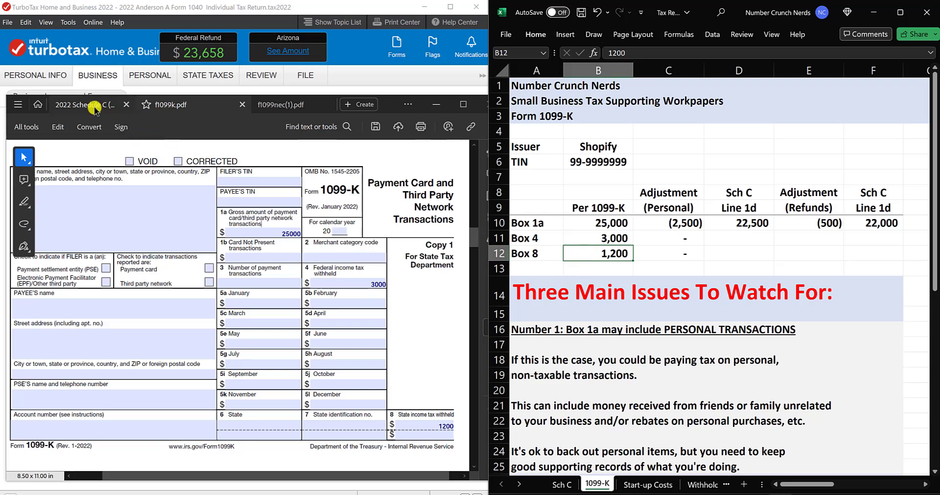
Switch from the PDF to TurboTax, choose to work on business topics individually, and open Profit or Loss from Business for updating
click(30, 108)
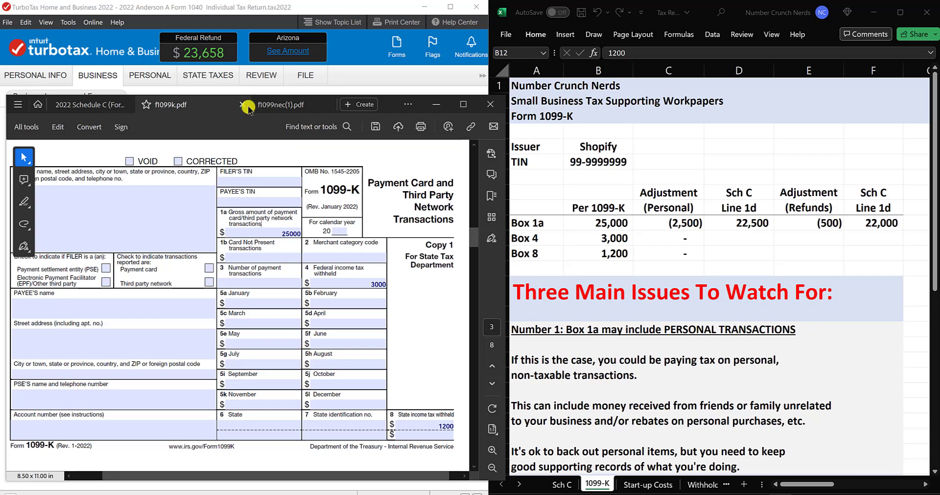
drag(386, 108, 366, 0)
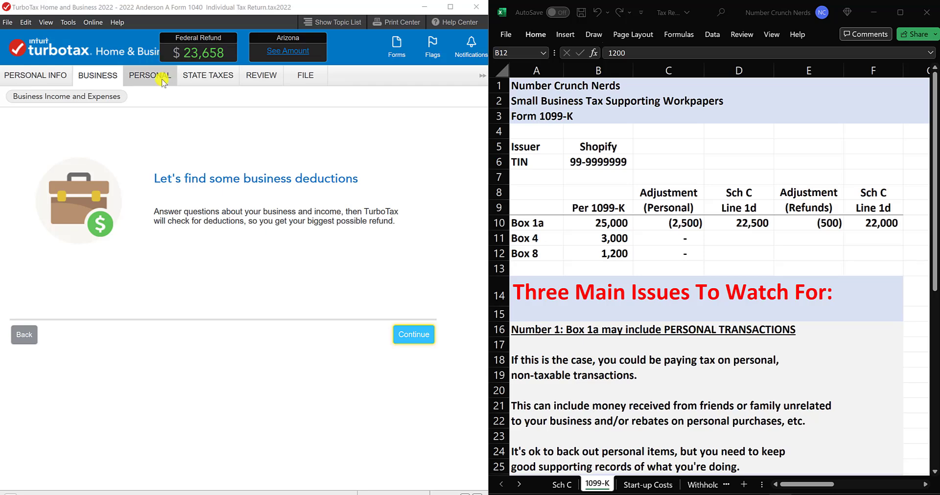
click(414, 335)
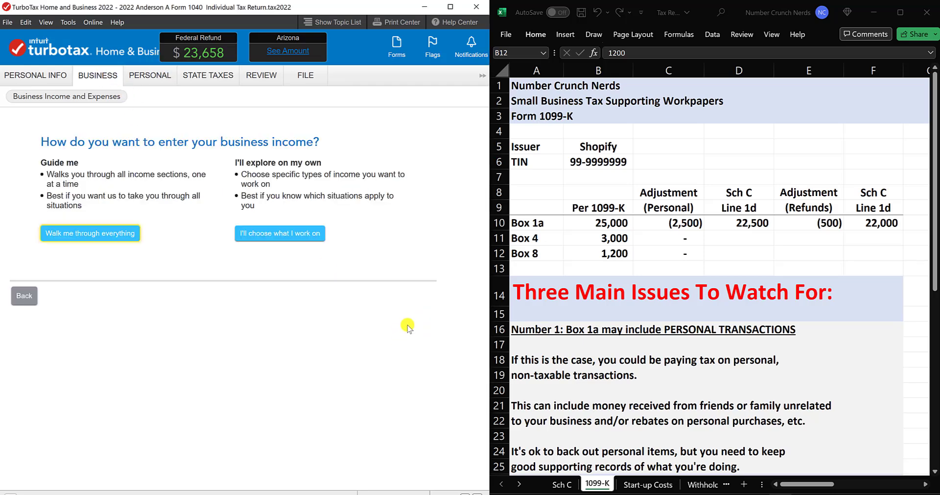
click(265, 238)
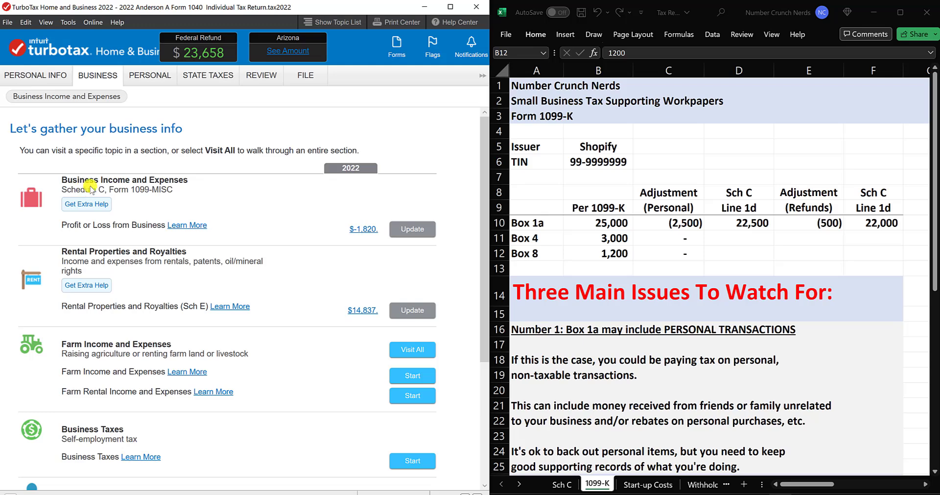
click(413, 230)
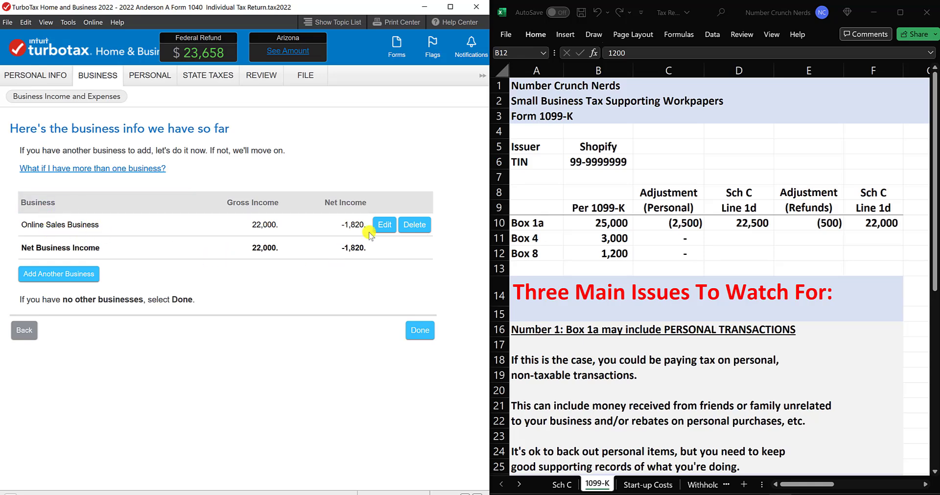
Open the Online Sales Business's 1099-K income and edit the Shopify Form 1099-K entry
click(384, 225)
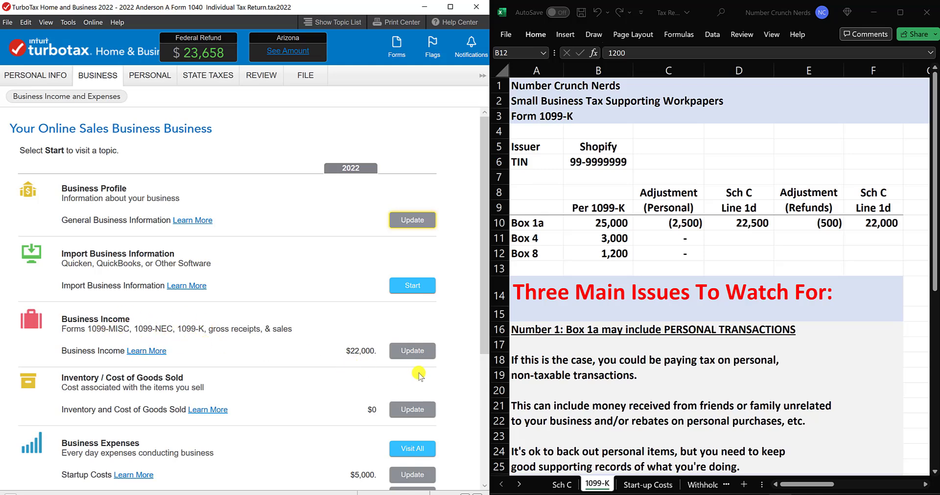
click(416, 351)
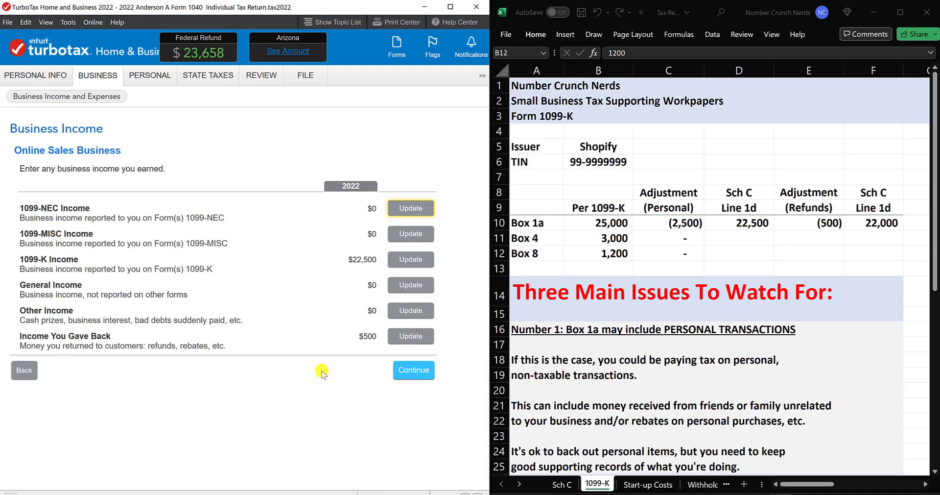
click(411, 261)
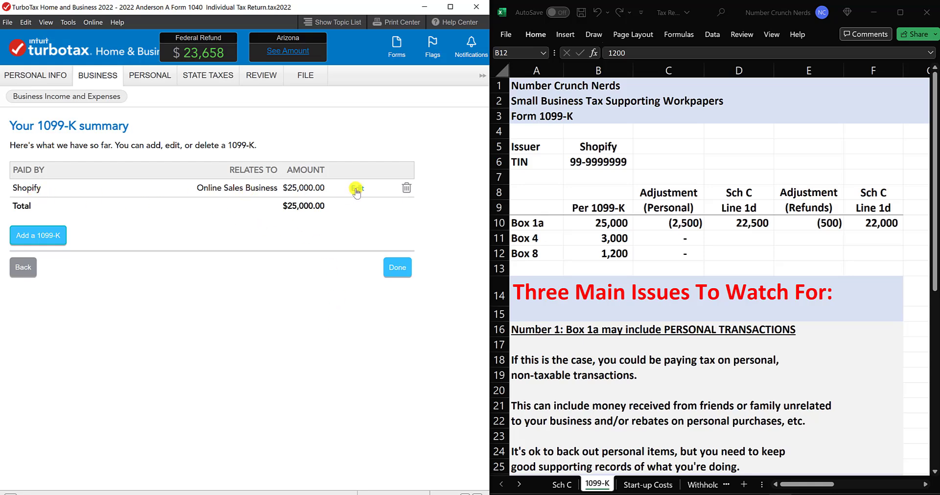
click(356, 189)
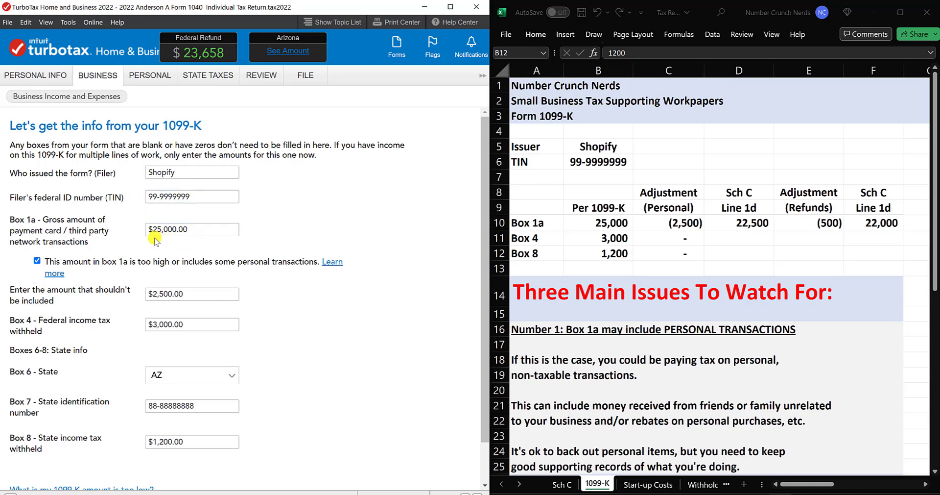
Clear and reselect the option that box 1a is too high or includes personal transactions, and inspect the amount that shouldn't be included
click(592, 226)
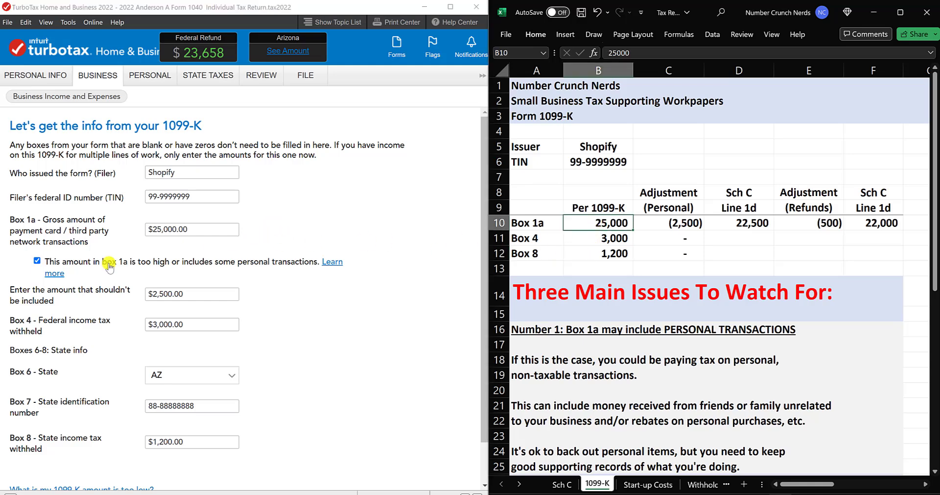
click(37, 260)
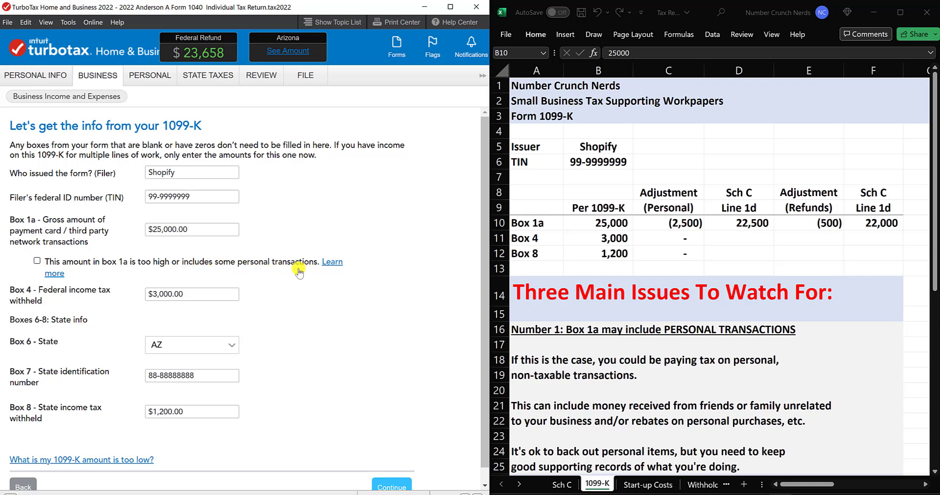
click(37, 260)
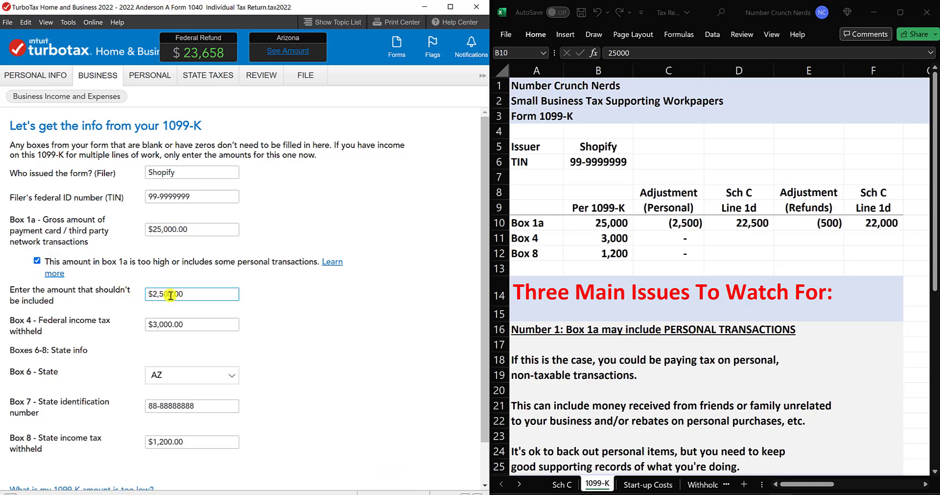
click(156, 293)
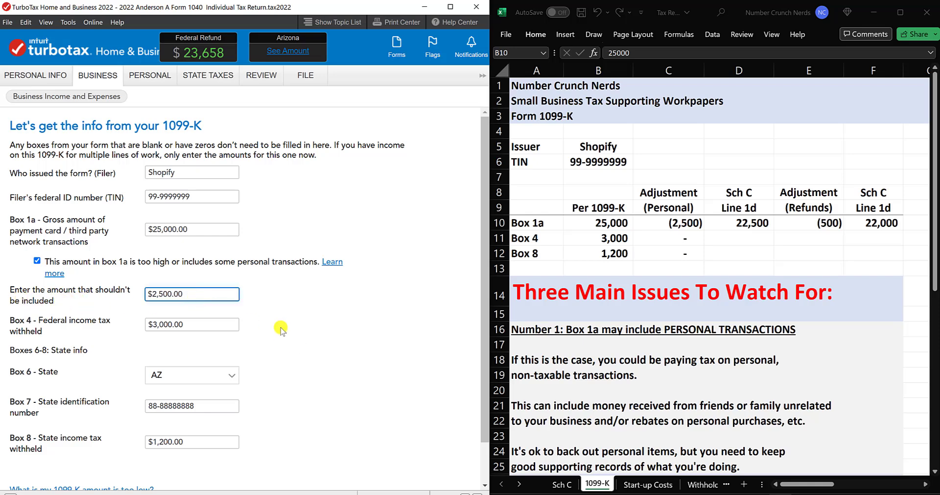
click(248, 297)
click(234, 295)
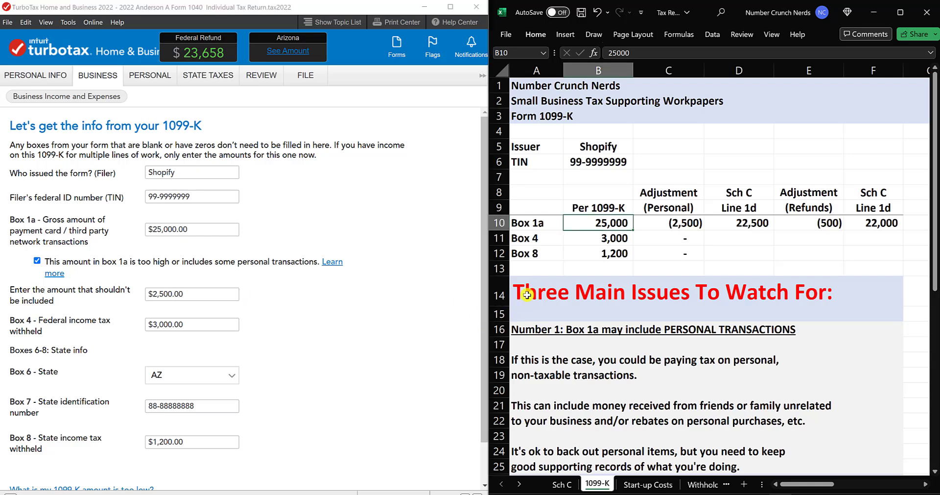
Review the Three Main Issues section of the workpaper, reading Number 1 about personal transactions in Box 1a
click(545, 293)
drag(545, 293, 789, 292)
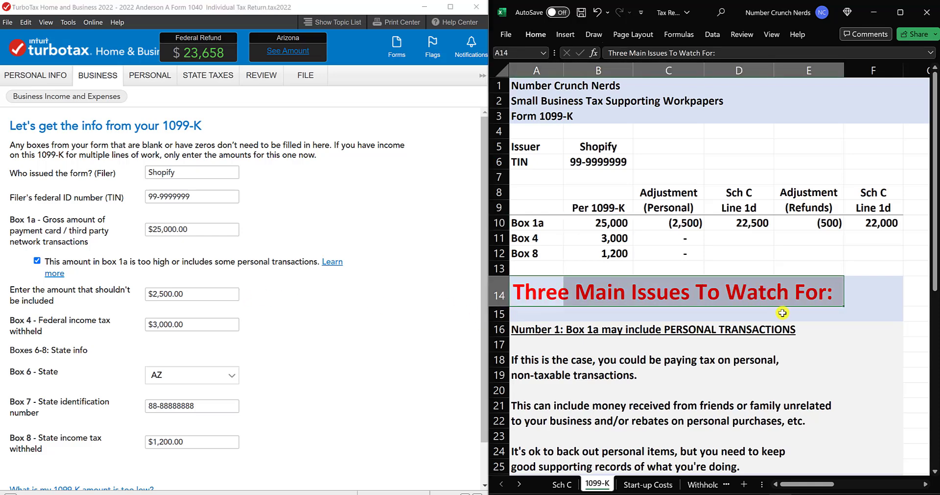
scroll(800, 350, down, 1)
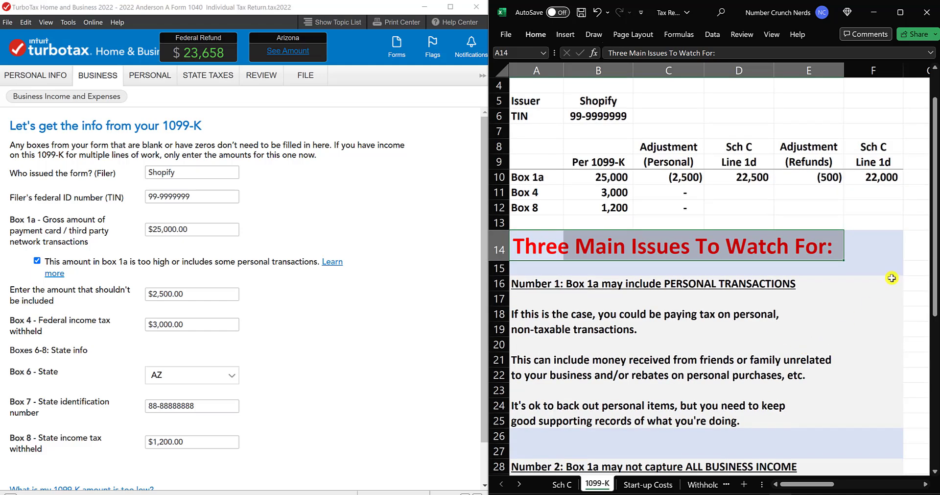
drag(929, 234, 929, 244)
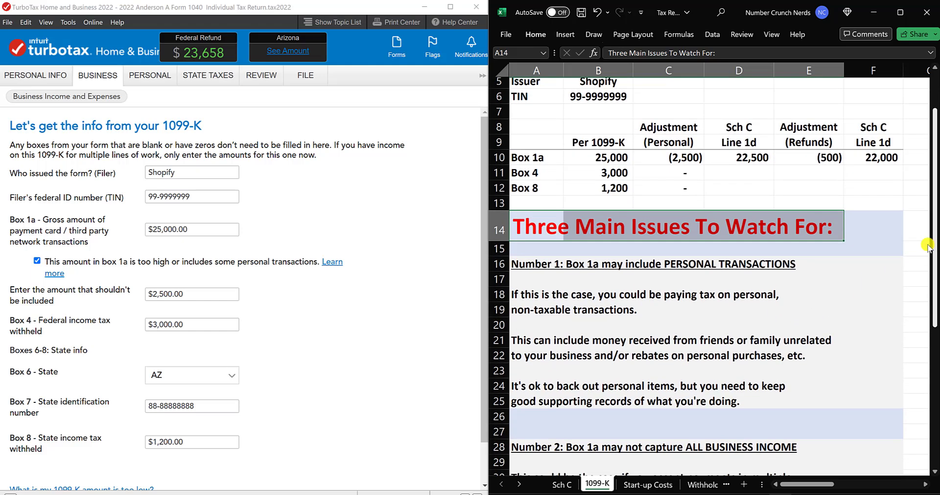
click(597, 309)
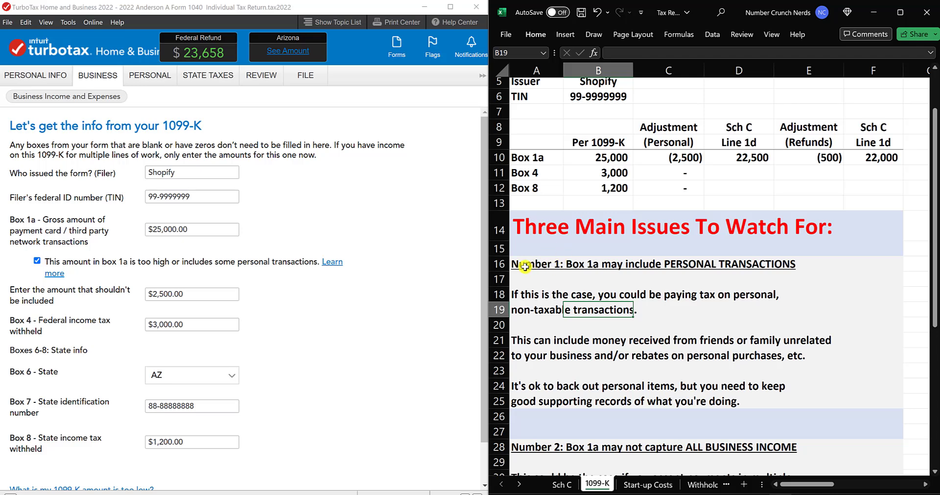
drag(525, 265, 810, 390)
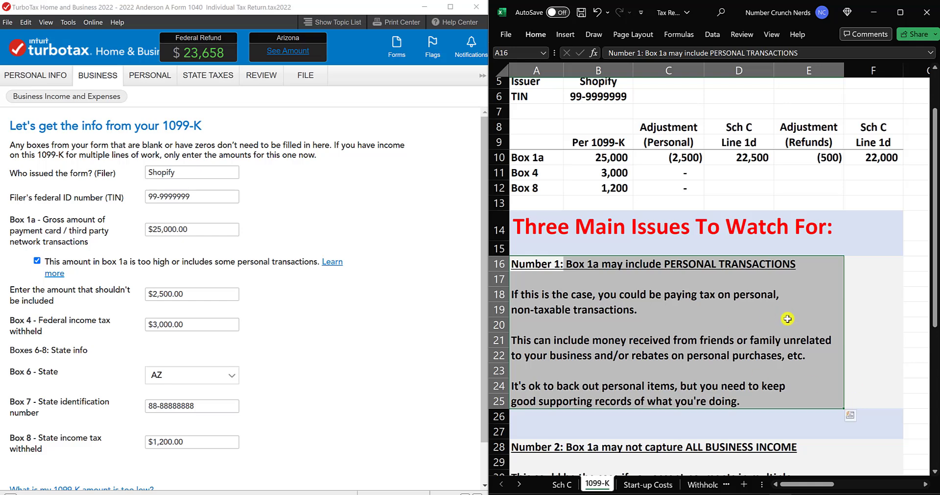
click(865, 268)
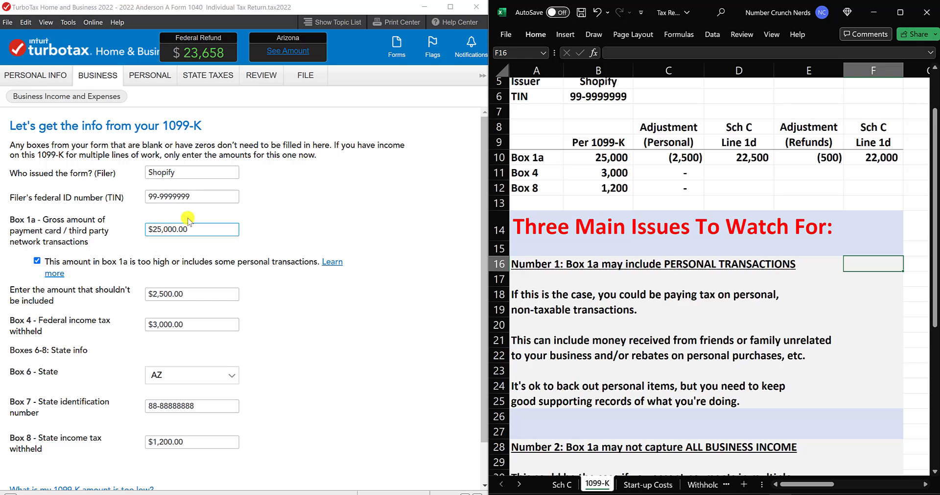
Compare the Box 1a gross amount in the Shopify 1099-K entry with the workpaper's Box 1a row and the personal-transaction notes
click(181, 234)
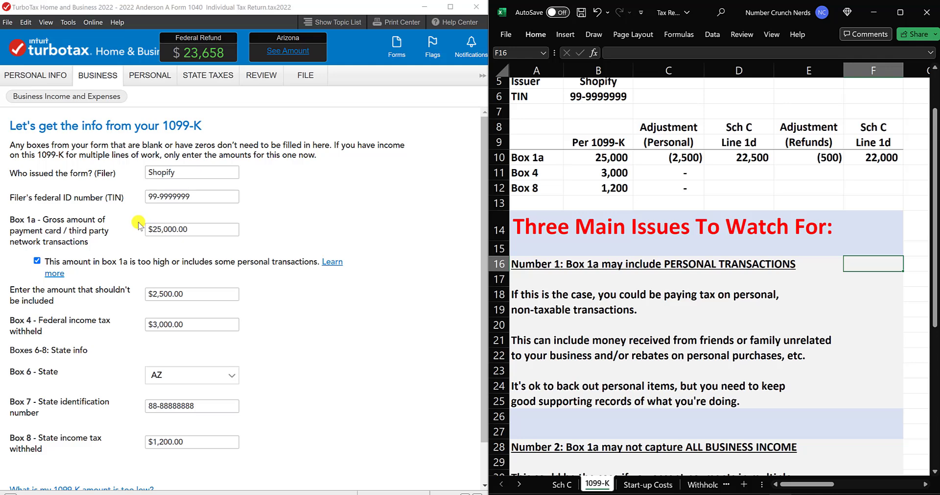
click(563, 279)
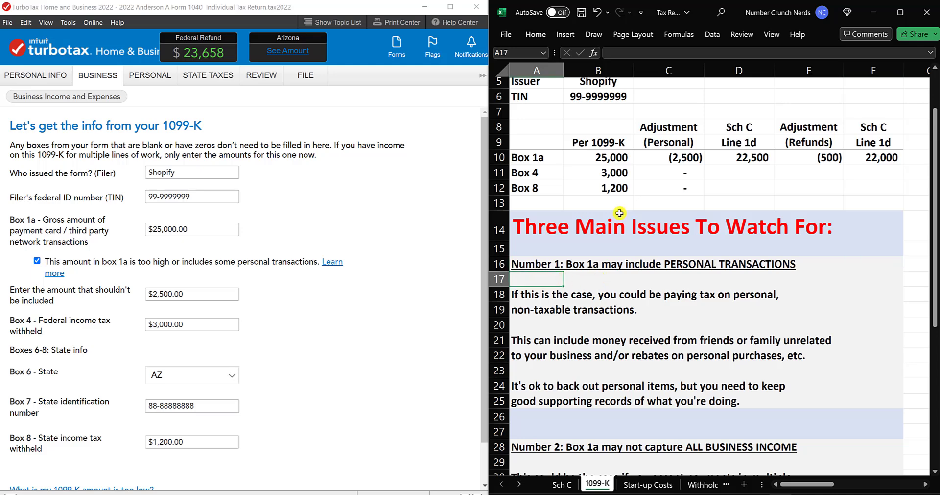
click(591, 158)
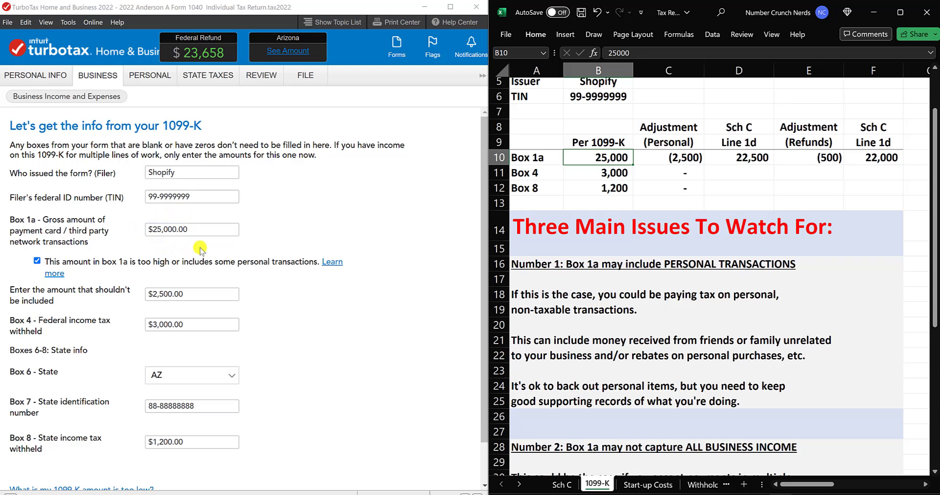
click(662, 294)
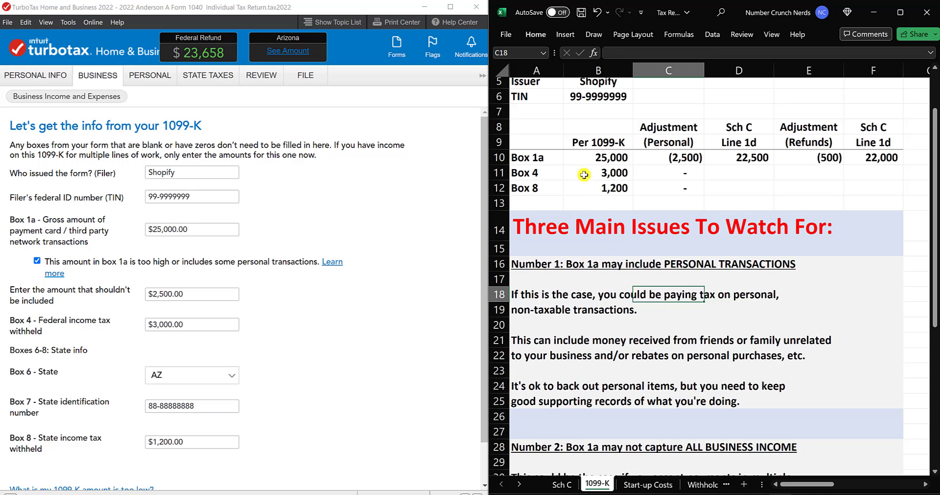
drag(538, 156, 600, 157)
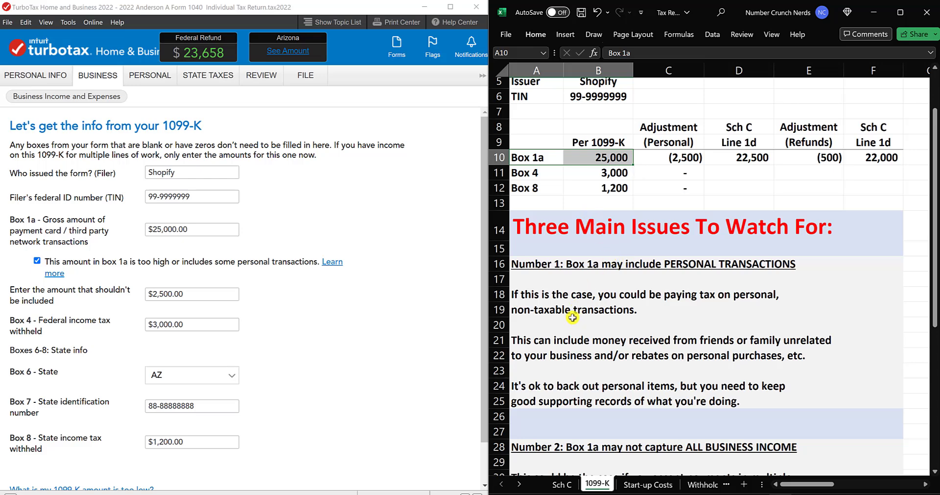
click(568, 342)
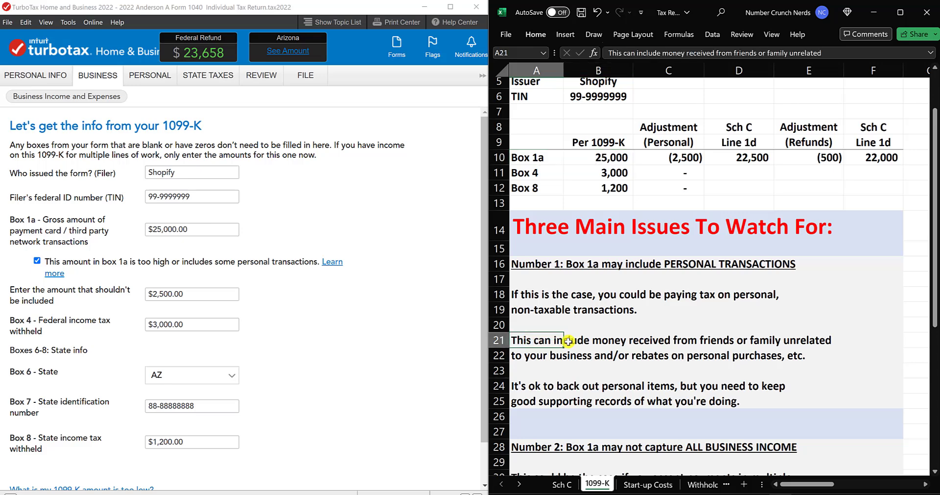
Read the workpaper notes on what personal transactions can include and on keeping supporting records for backing them out
drag(568, 342, 805, 341)
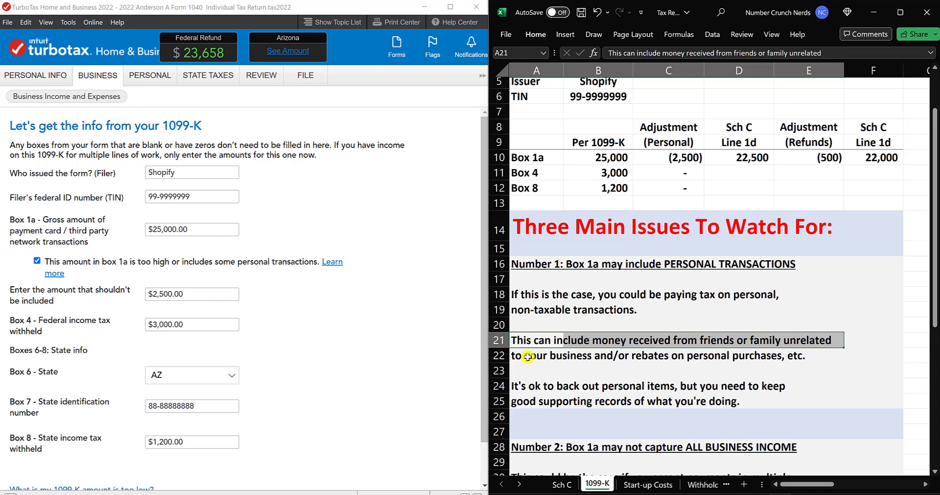
drag(527, 357, 787, 360)
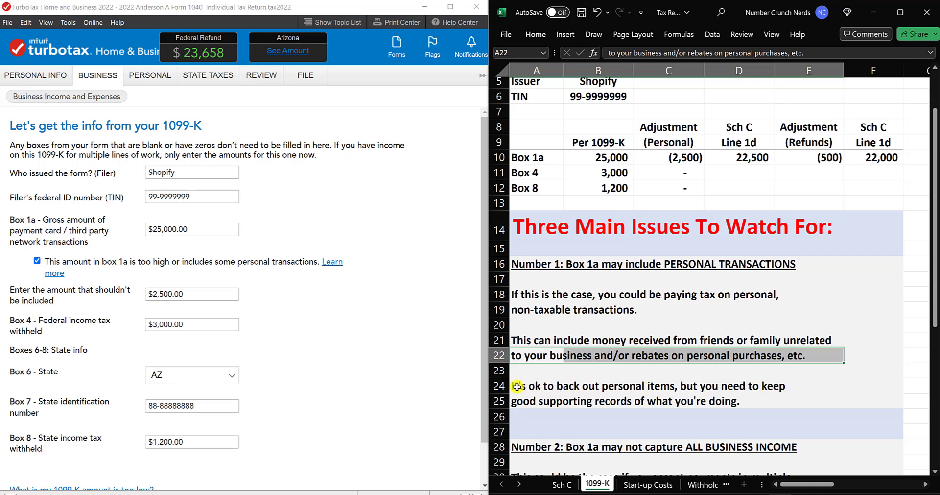
drag(517, 387, 779, 385)
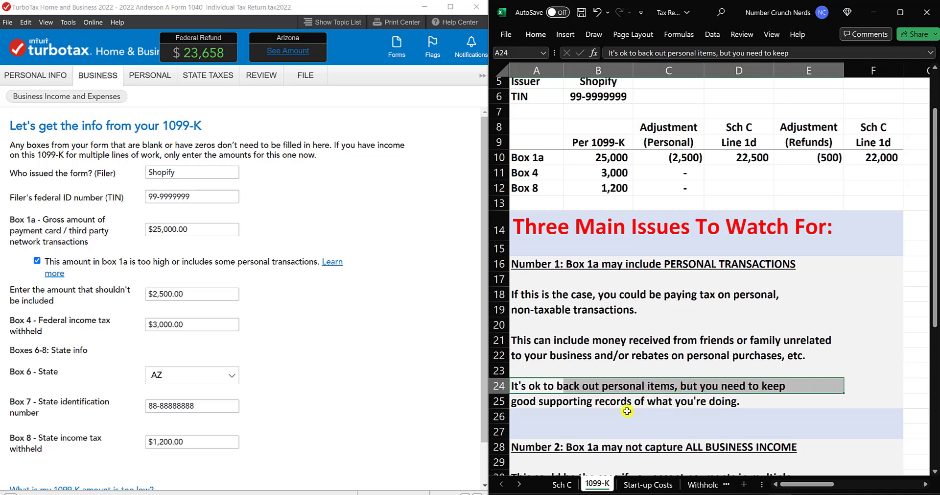
drag(518, 403, 737, 400)
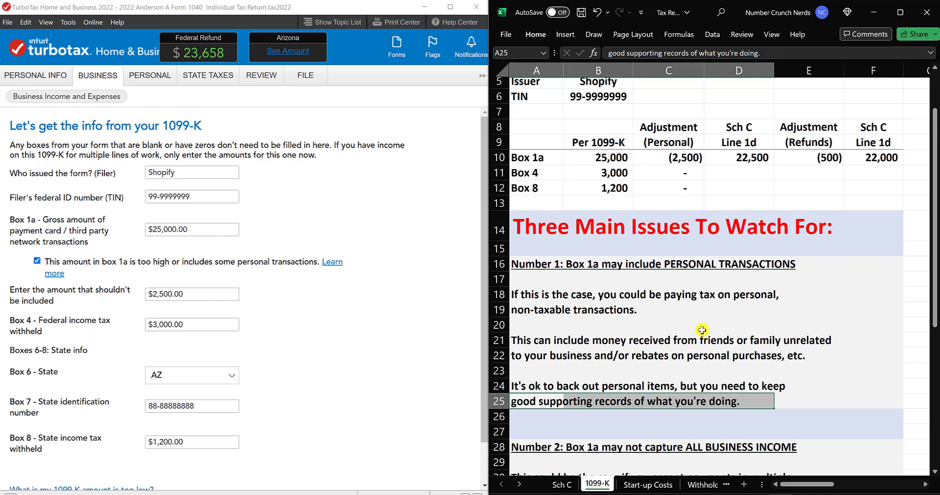
click(625, 313)
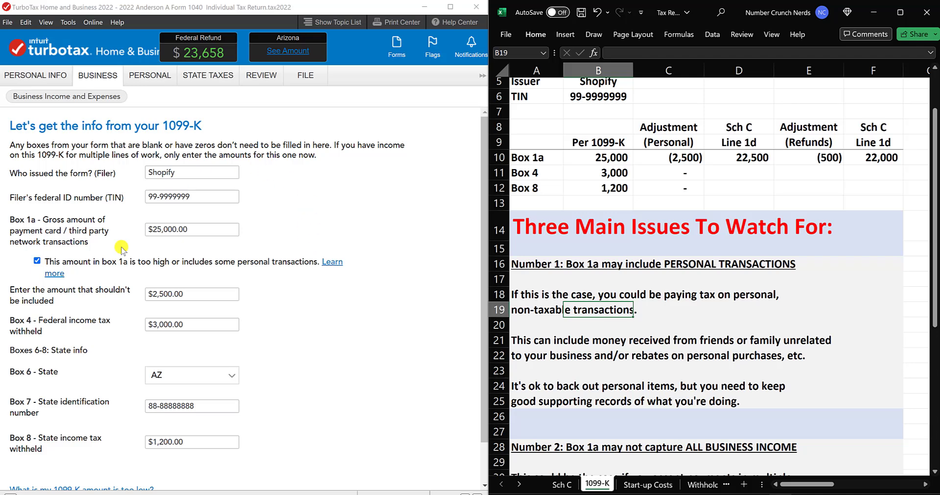
Turn the Box 1a personal-transactions option off and on again, checking the field for the amount that shouldn't be included
click(188, 298)
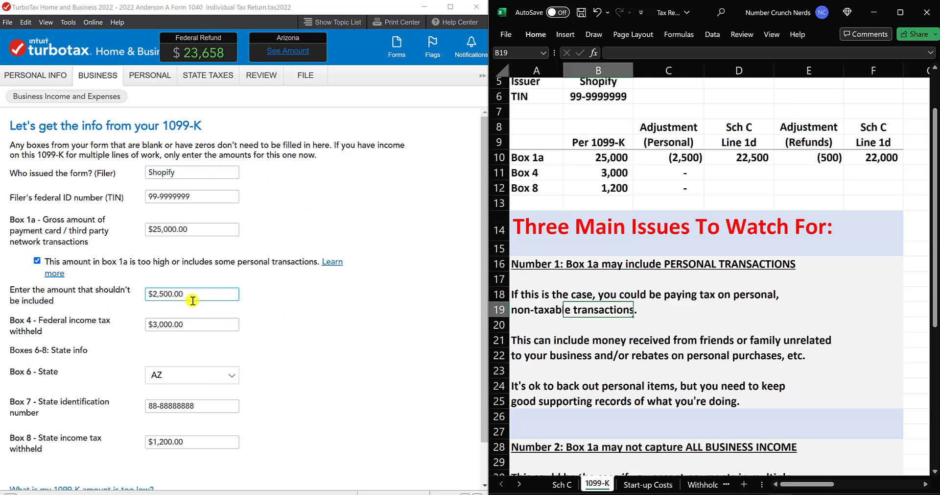
drag(186, 294, 151, 293)
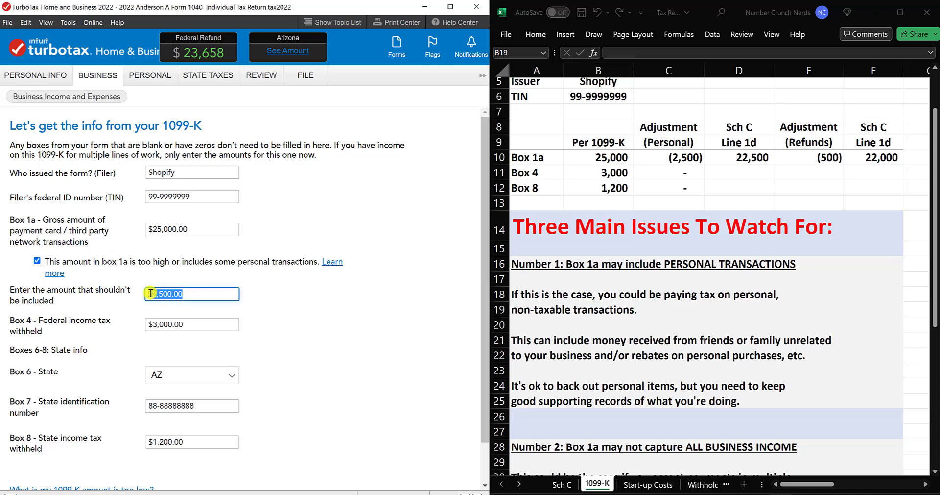
click(247, 273)
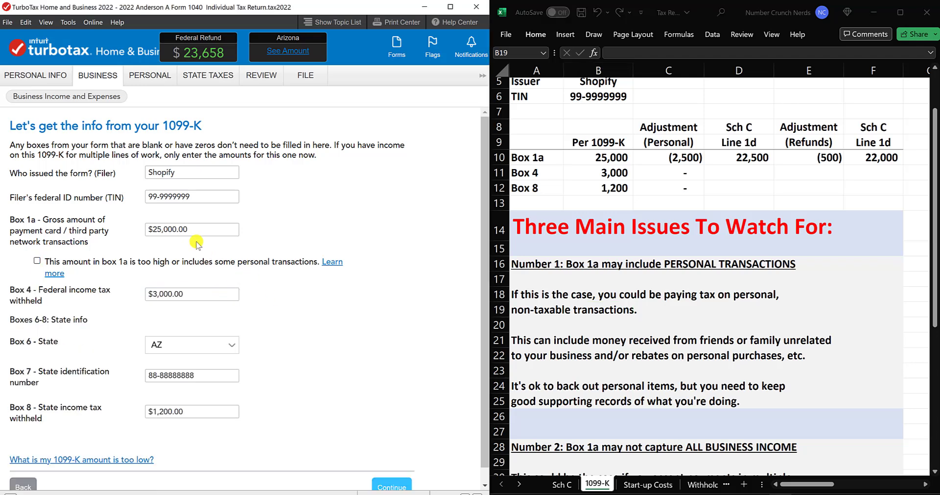
click(37, 260)
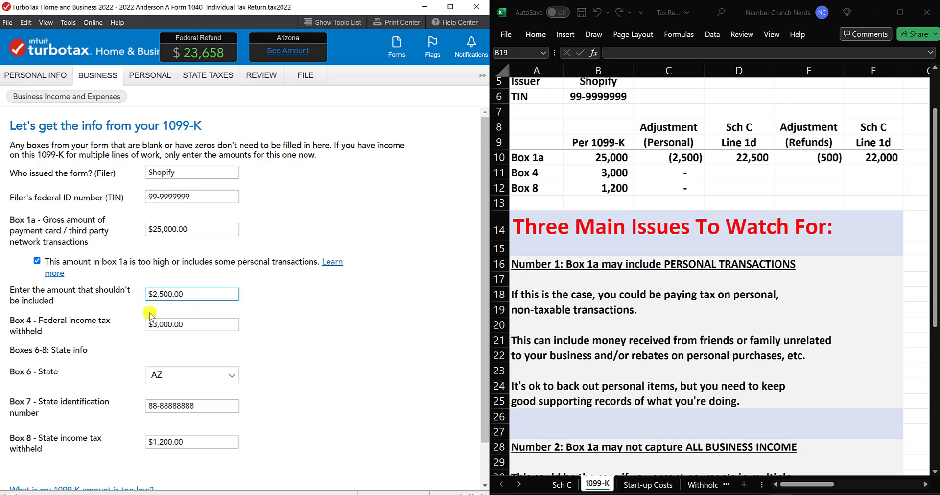
click(190, 295)
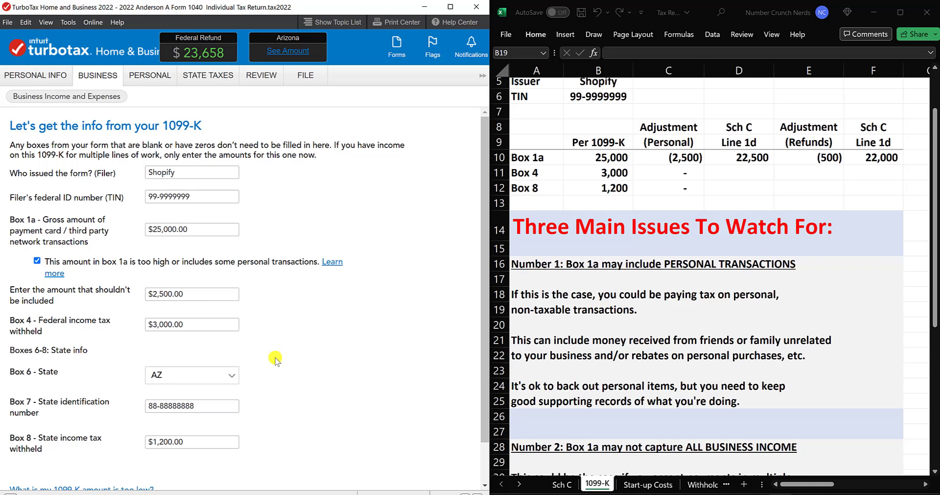
Continue past the Shopify 1099-K entry and finish the 1099-K summary to return to Business Income
scroll(275, 359, down, 2)
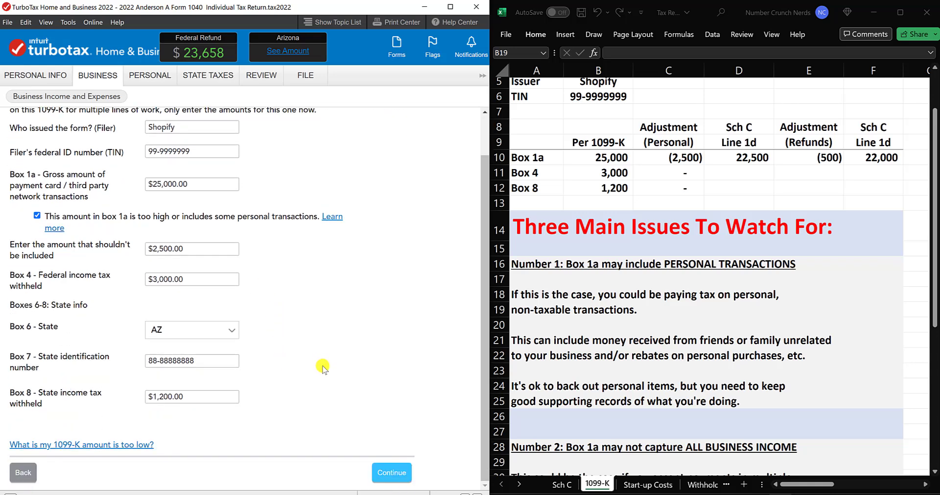
click(392, 471)
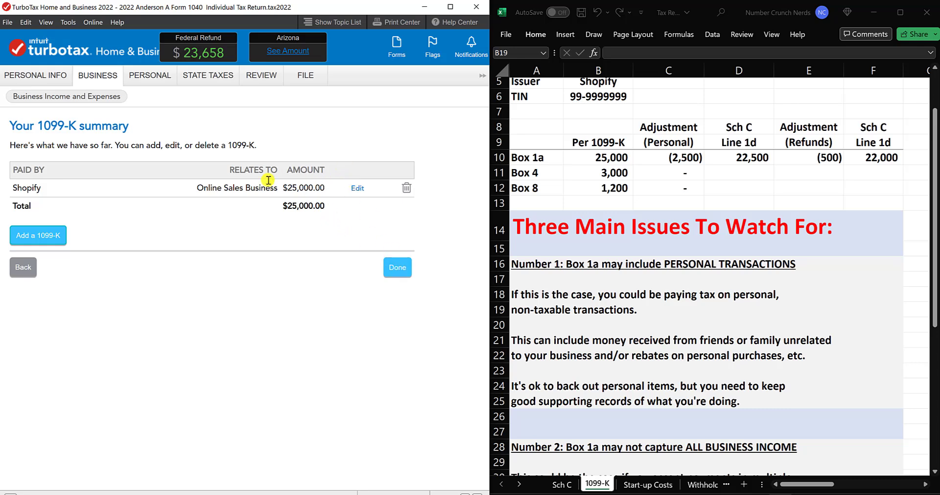
click(398, 267)
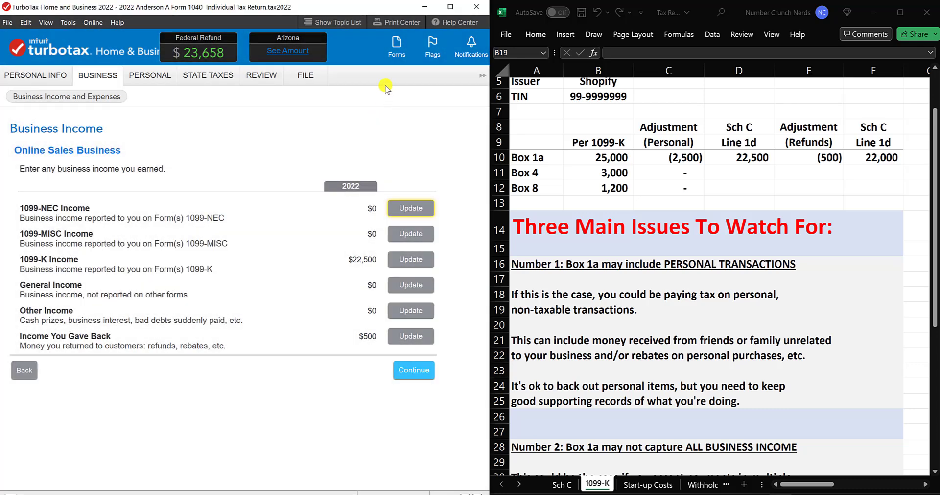
Show the Online Sales Business's Schedule C in forms view and inspect lines 1d and 1e in Part I Income
click(398, 49)
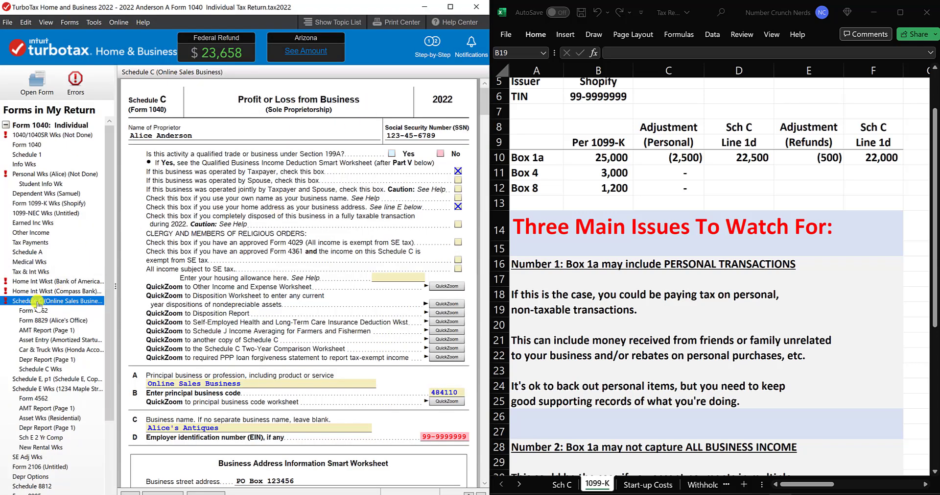
scroll(274, 246, down, 12)
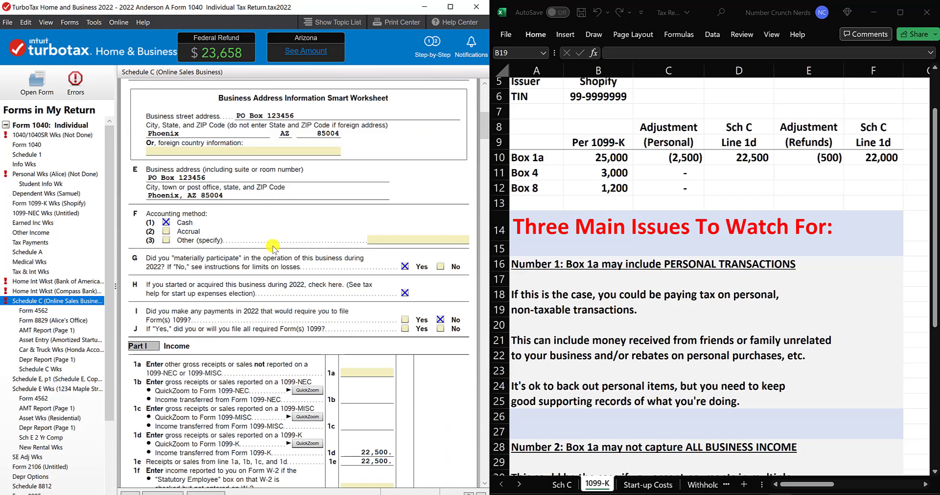
scroll(273, 246, down, 3)
scroll(273, 246, down, 1)
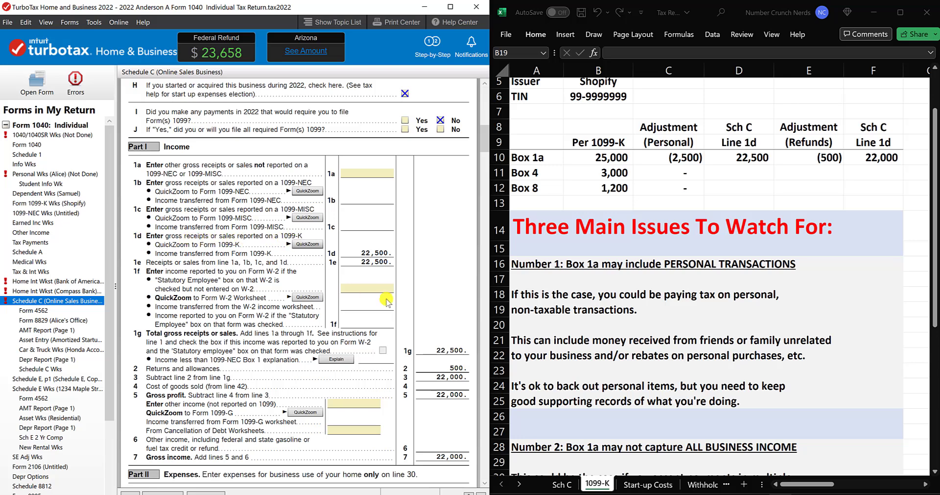
click(367, 261)
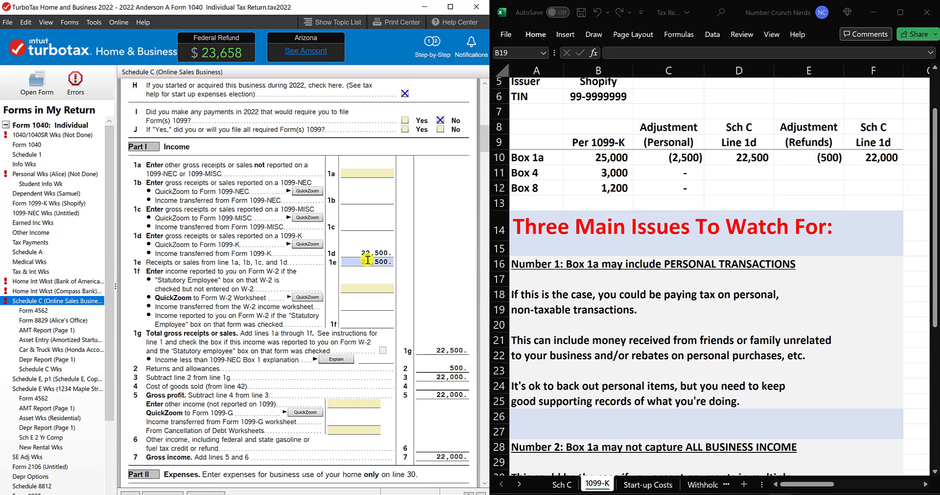
click(392, 254)
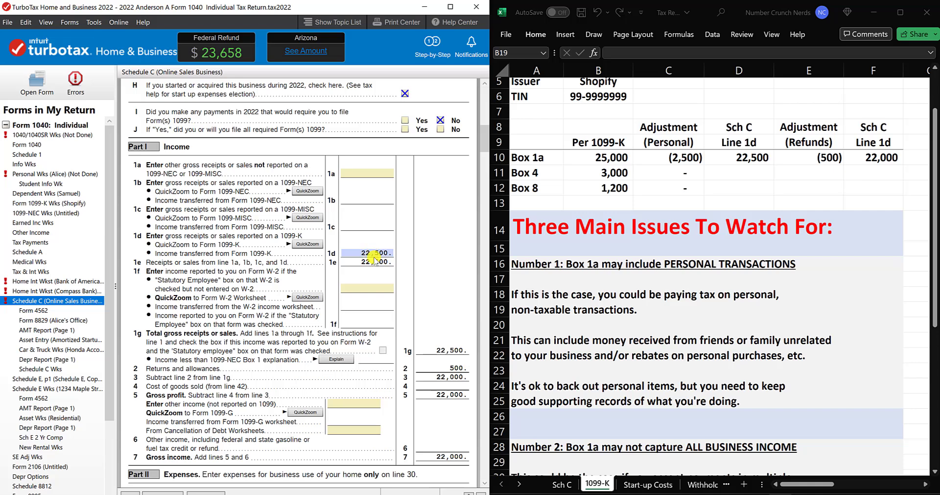
Switch to the Excel workpaper and find the Number 2 issue about Box 1a not capturing all business income
click(594, 318)
scroll(595, 317, down, 4)
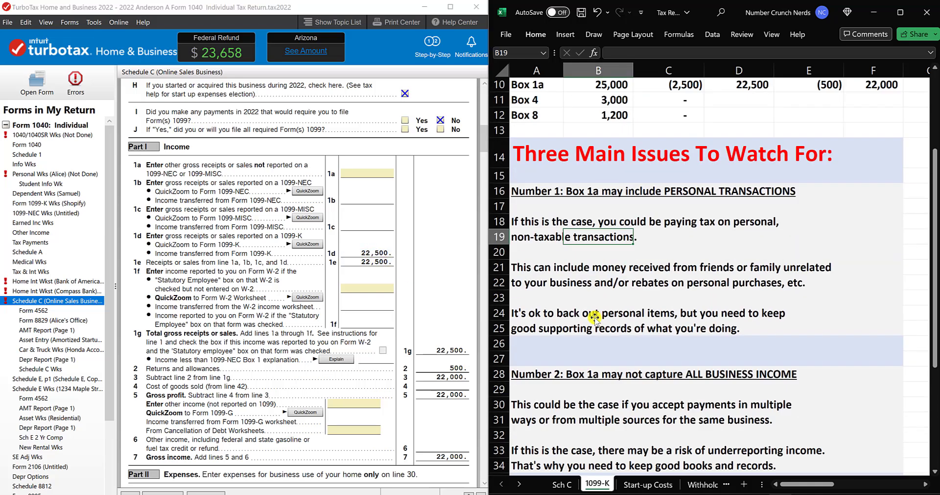
scroll(567, 326, up, 1)
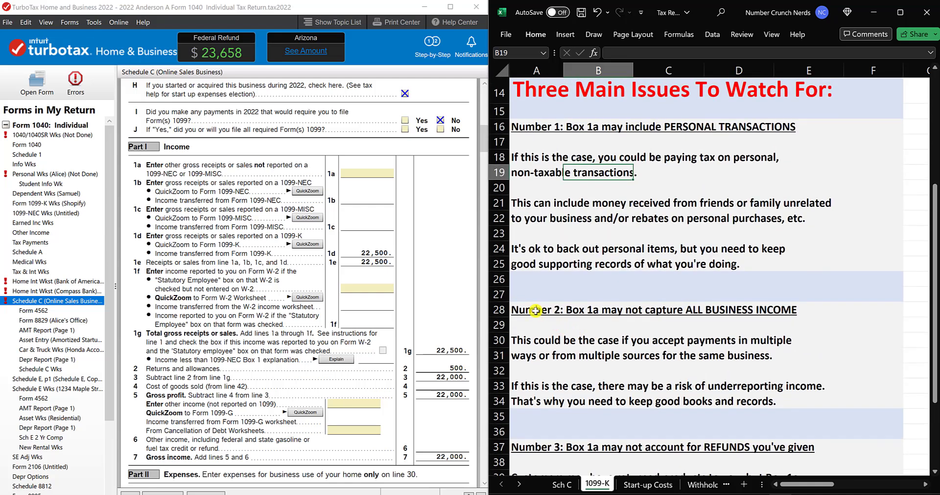
drag(529, 311, 786, 310)
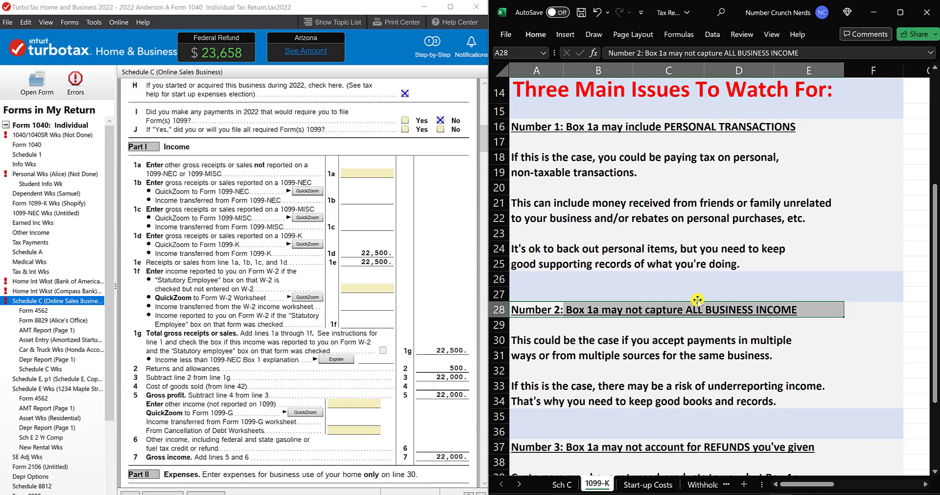
Review the workpaper's issuer details and Per 1099-K column, focusing on the Box 1a amount
scroll(682, 295, up, 4)
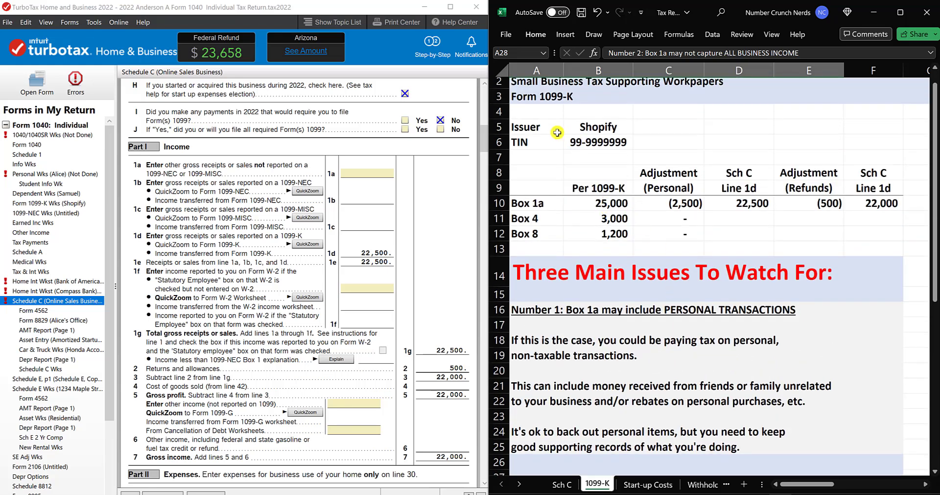
drag(533, 126, 600, 236)
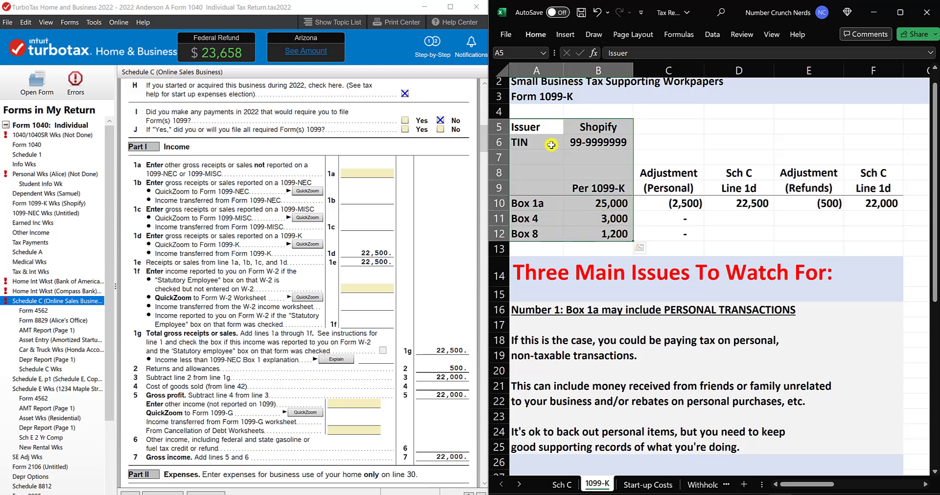
click(588, 202)
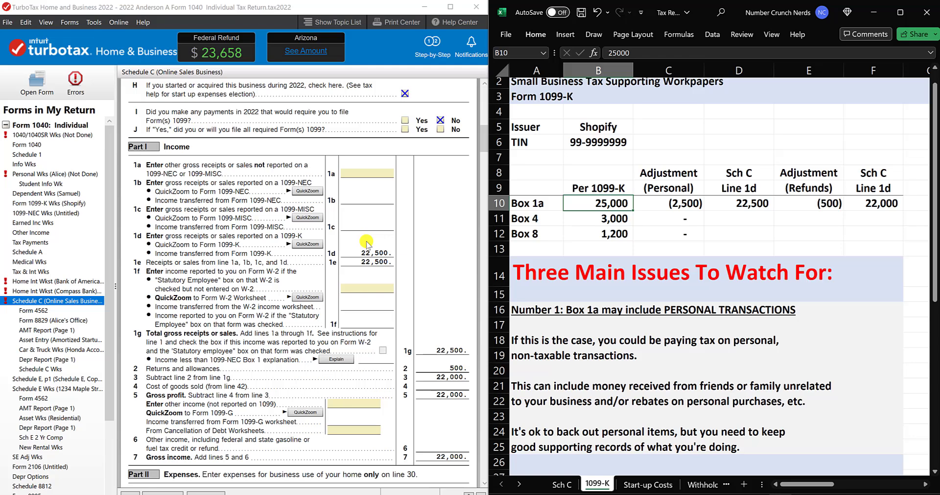
Read the Number 2 notes about the risk of underreporting income and keeping good books and records
click(761, 355)
scroll(761, 349, down, 3)
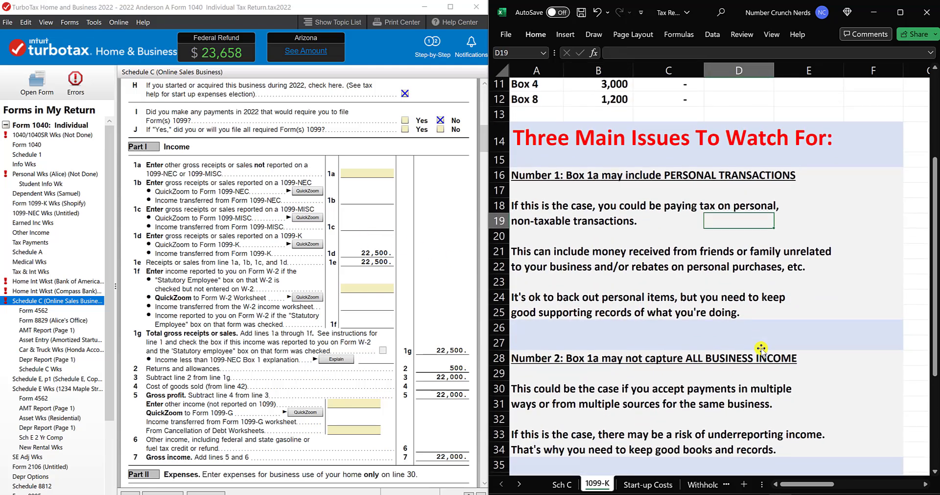
scroll(761, 349, down, 1)
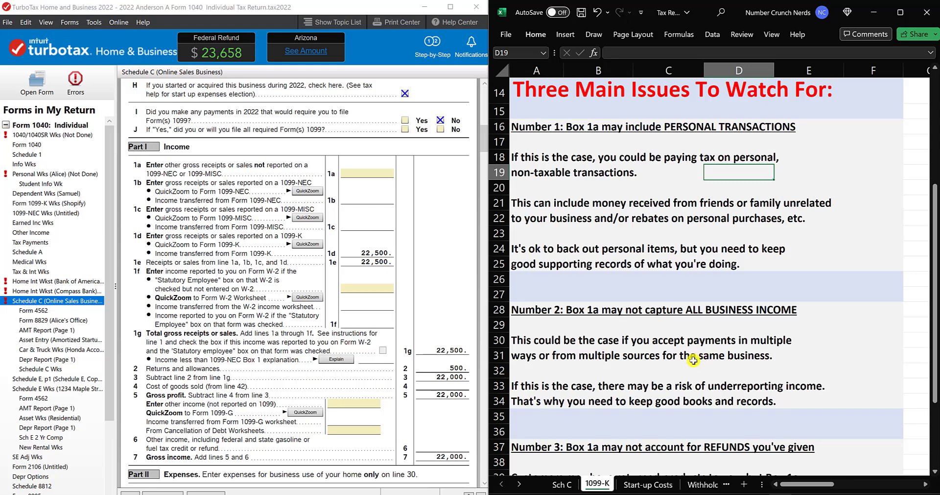
drag(517, 386, 853, 379)
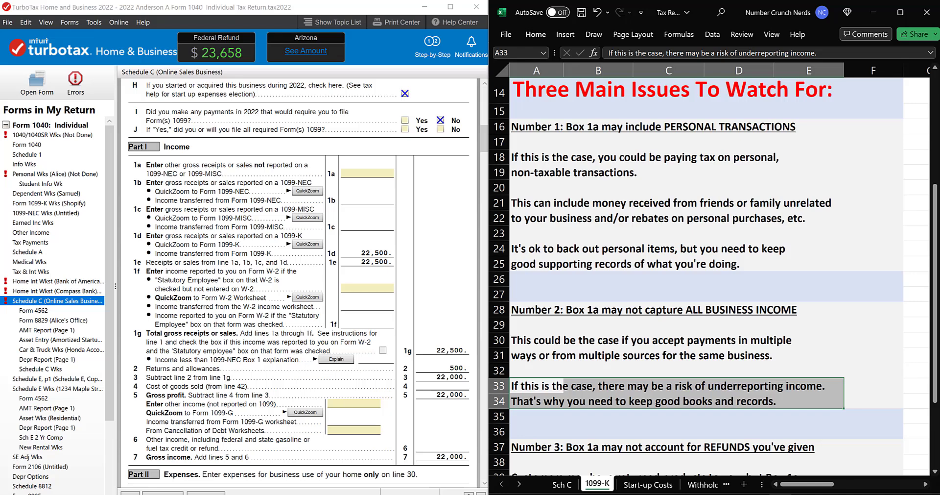
Compare the whole Number 1 section on personal transactions with the Number 2 section on uncaptured business income
click(607, 182)
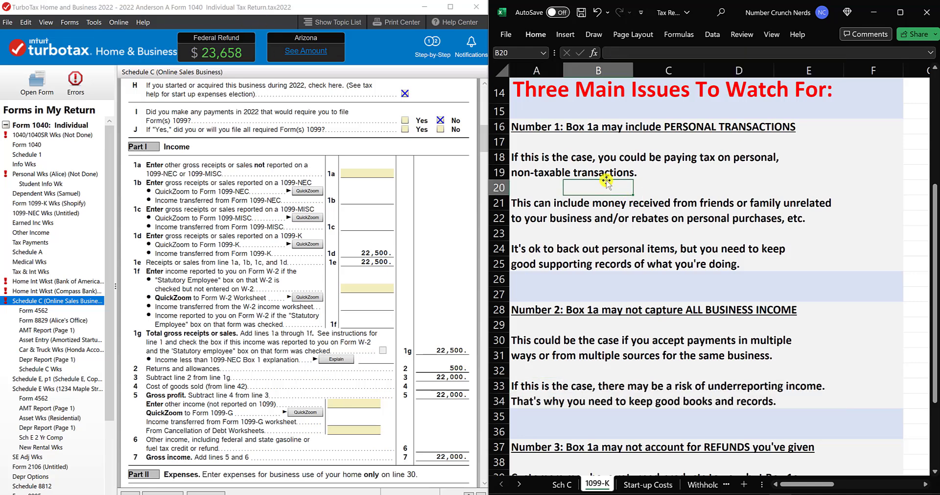
click(525, 129)
drag(780, 230, 810, 259)
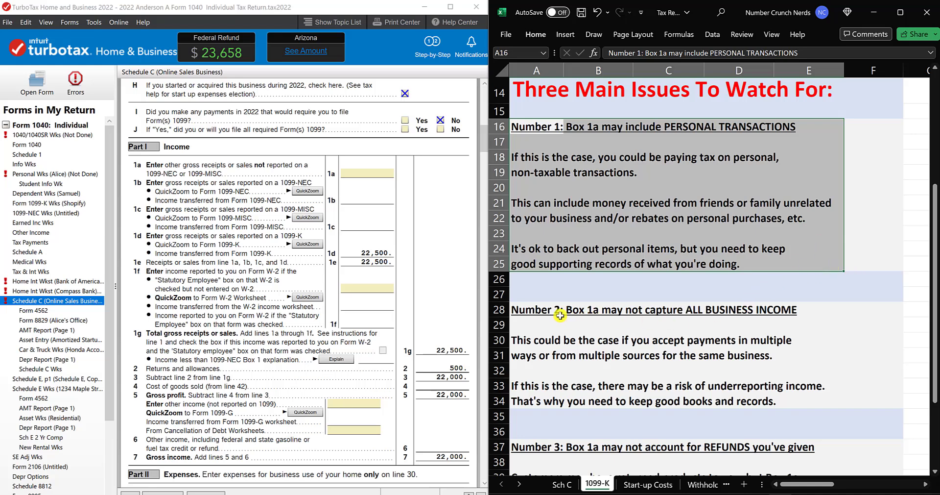
drag(521, 309, 808, 399)
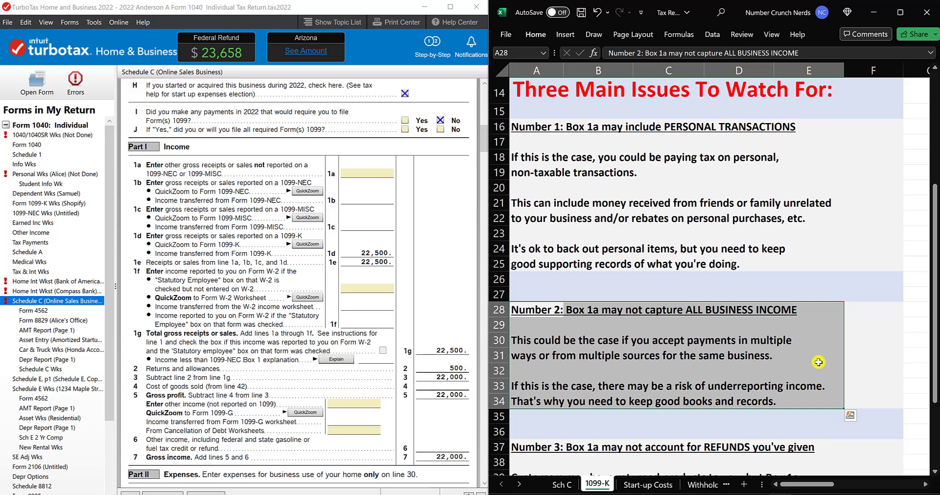
drag(534, 312, 832, 403)
click(820, 370)
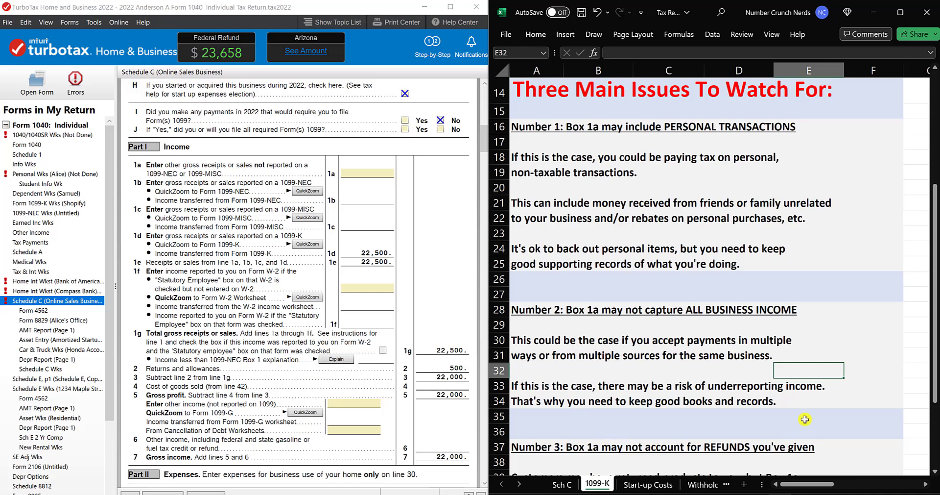
Read the Number 3 issue about Box 1a not accounting for refunds, and return to the workpaper's 1099-K adjustment table
scroll(827, 402, down, 1)
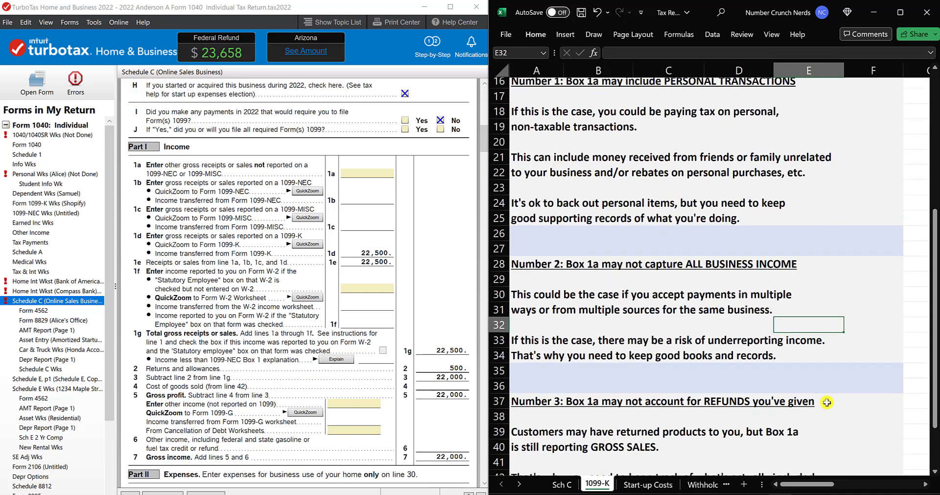
scroll(815, 360, down, 2)
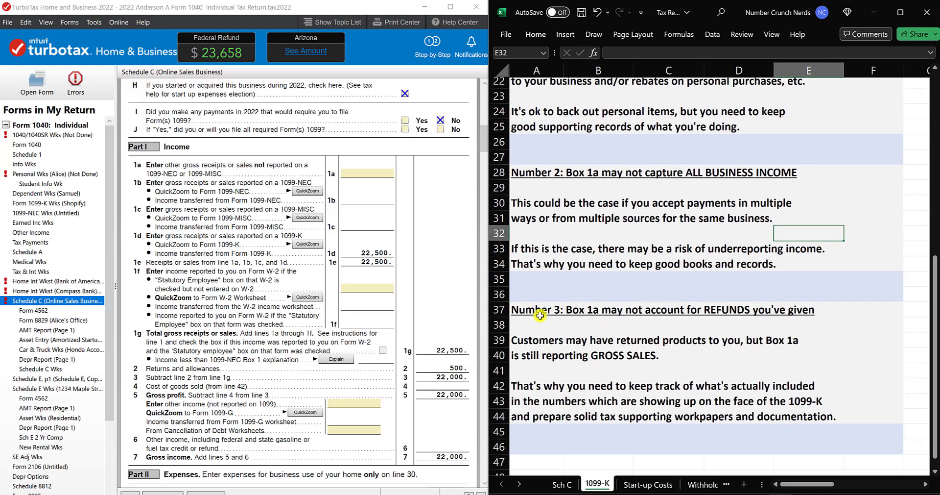
drag(523, 310, 833, 312)
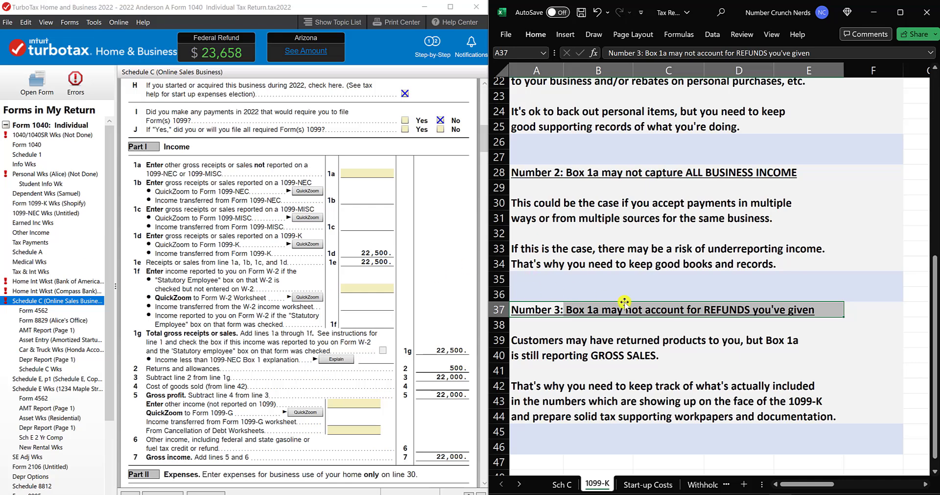
scroll(624, 302, up, 1)
scroll(612, 264, up, 6)
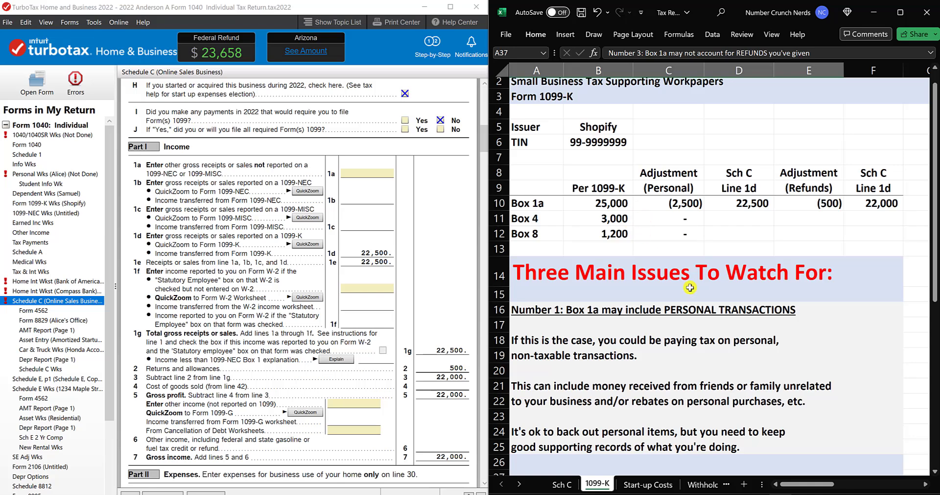
Review the workpaper's notes on all three Box 1a issues, ending on the Number 3 heading about refunds
scroll(674, 301, down, 2)
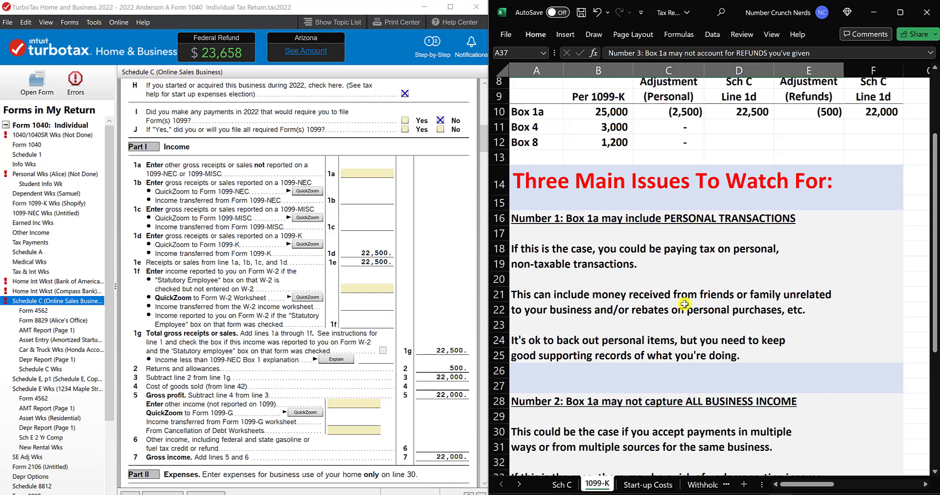
scroll(686, 299, up, 1)
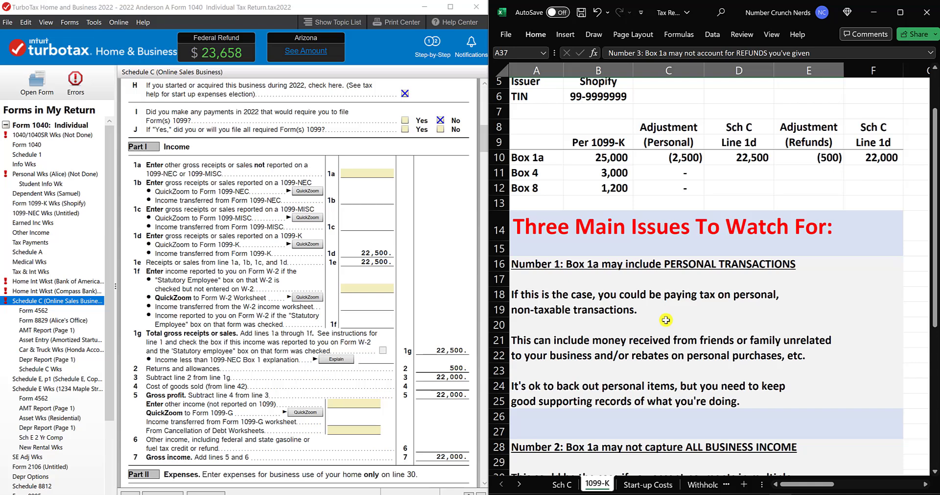
scroll(666, 320, down, 3)
scroll(666, 279, down, 1)
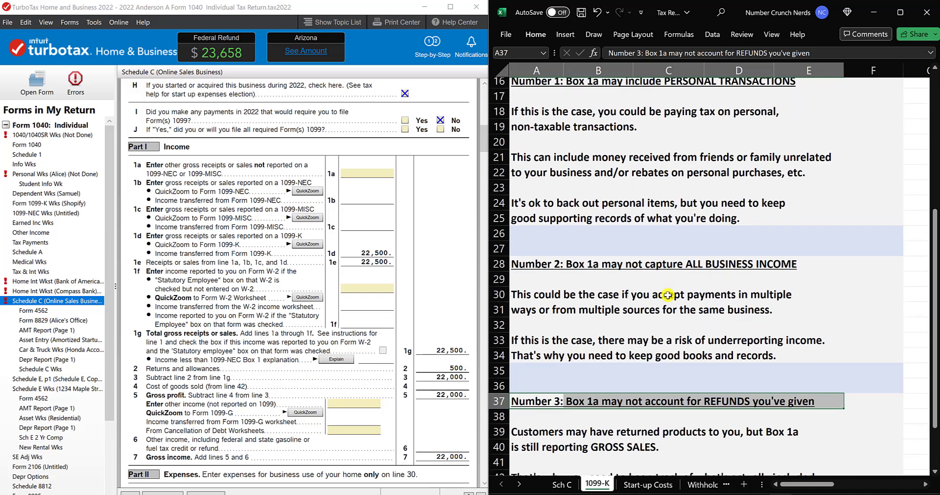
click(668, 294)
scroll(667, 295, down, 3)
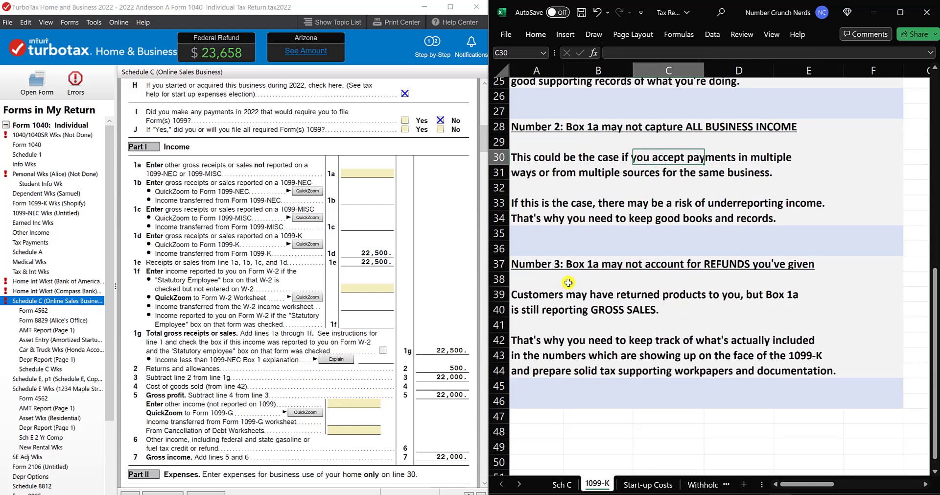
drag(537, 264, 800, 267)
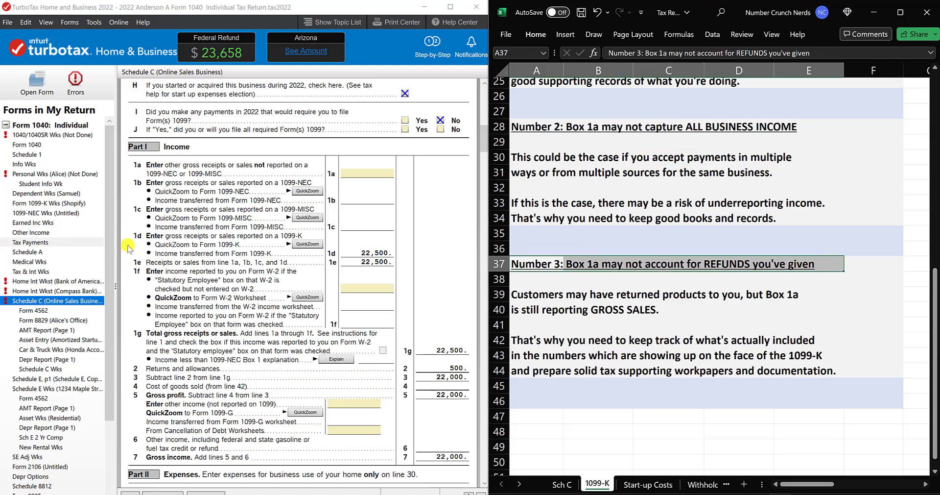
In TurboTax's step-by-step interview, review the Returns entry under Income You Gave Back and return to the Business Income summary
click(419, 53)
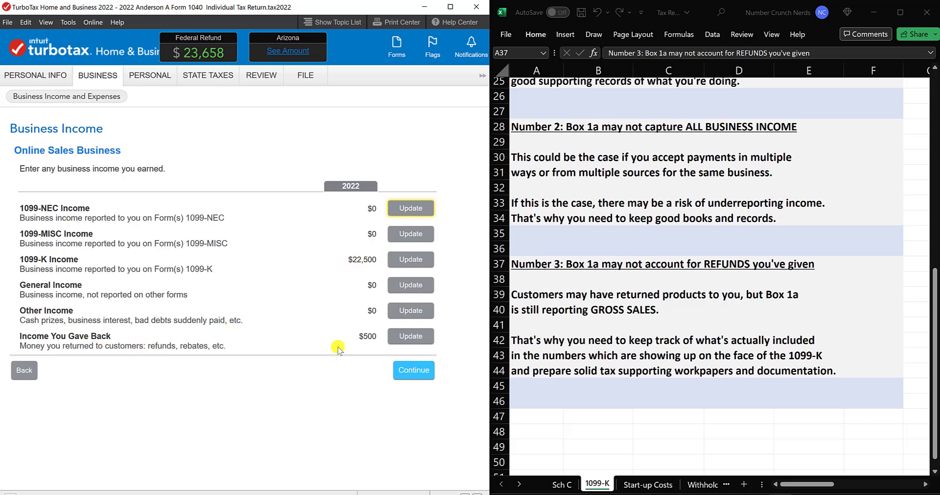
click(398, 340)
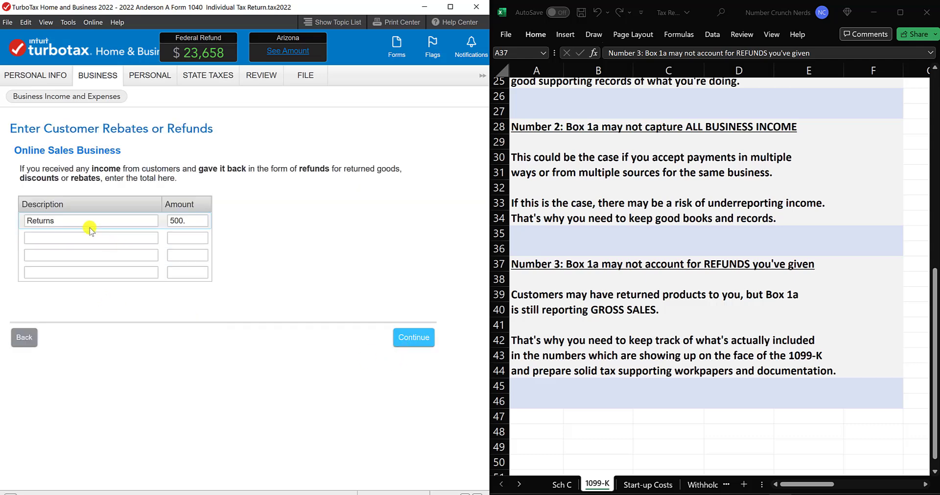
click(183, 221)
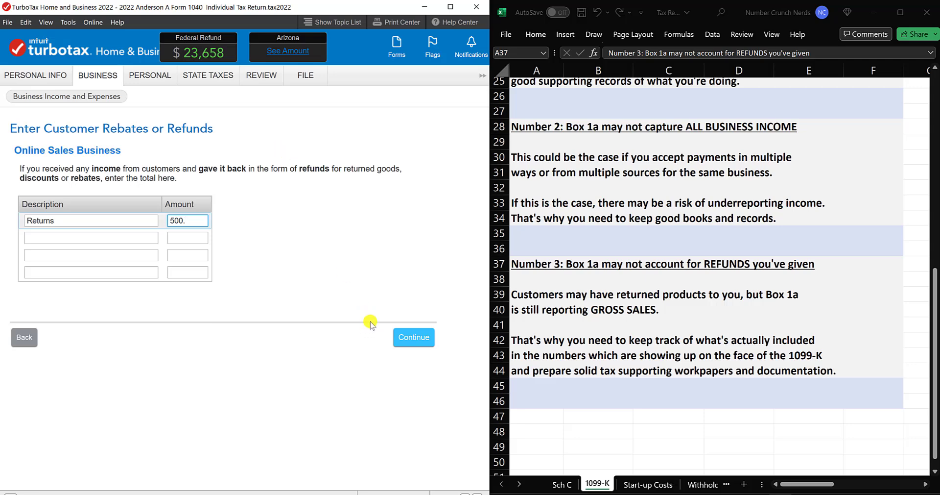
click(417, 337)
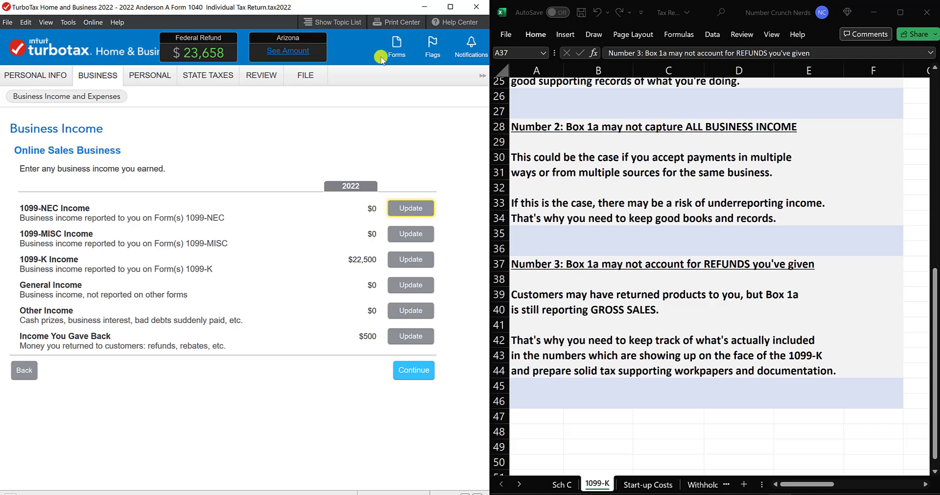
Switch to the forms view and examine Schedule C Part I, focusing on lines 2 through 4
click(400, 51)
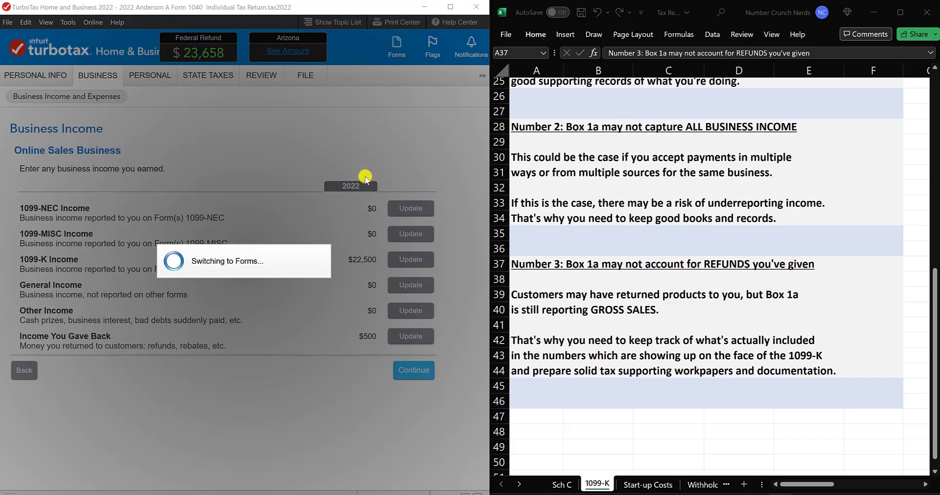
scroll(363, 192, down, 12)
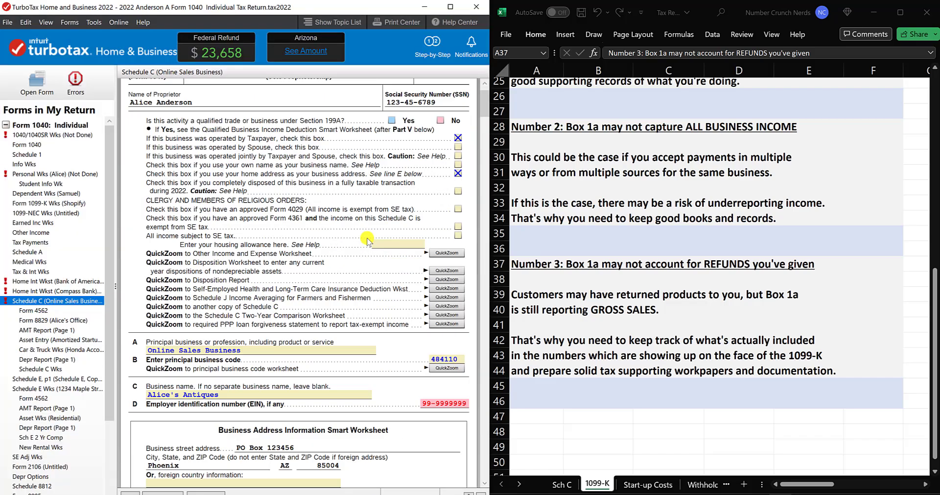
scroll(368, 240, down, 6)
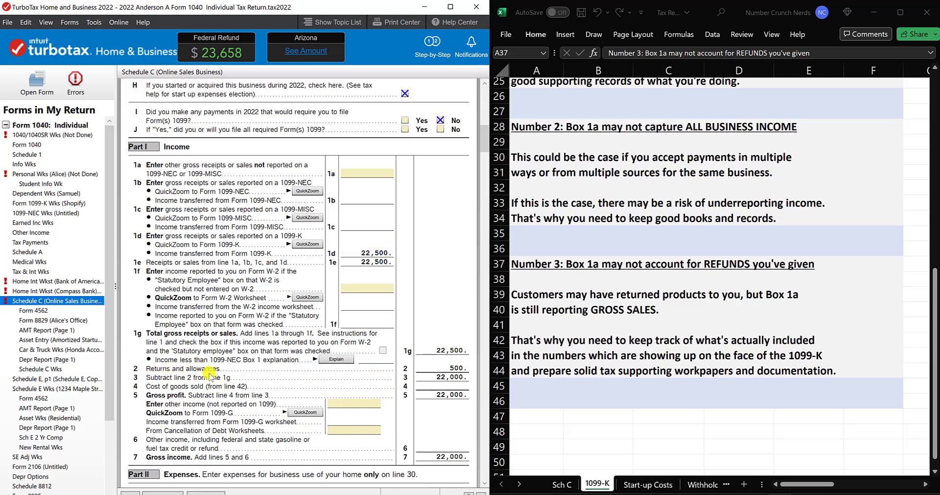
click(435, 376)
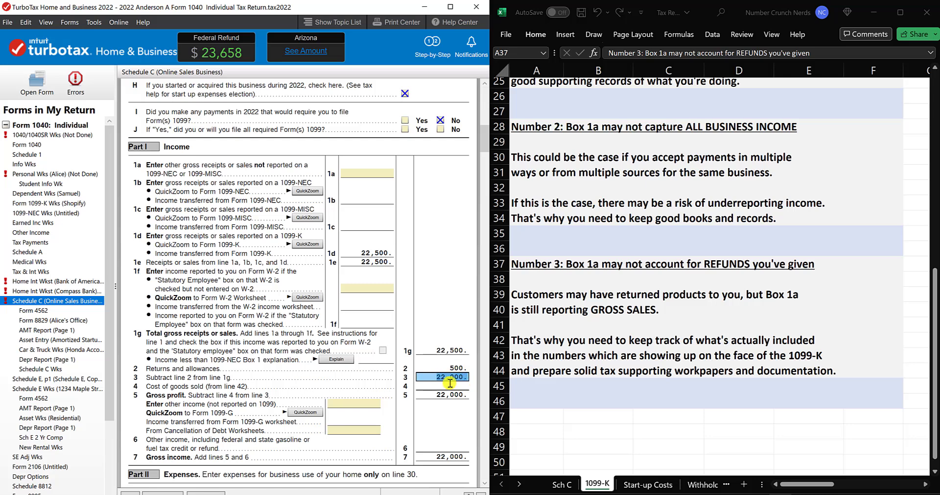
click(451, 386)
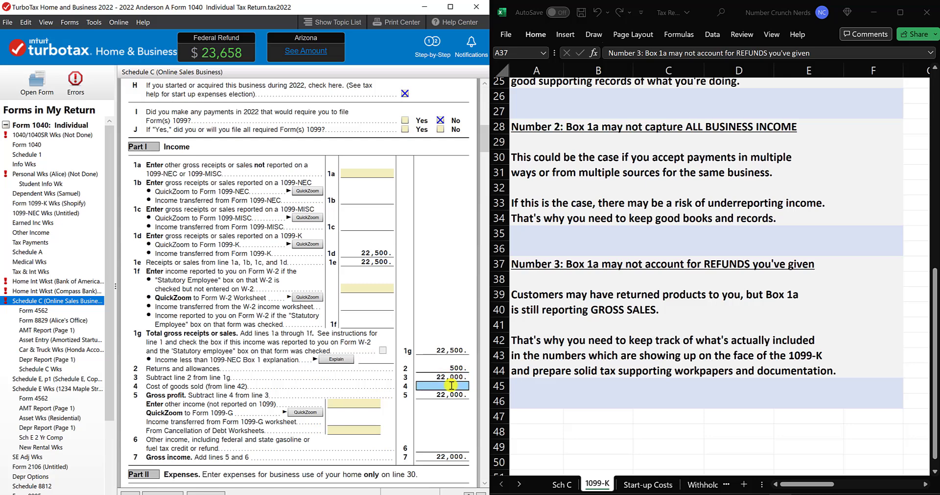
In the Excel workpaper, compare the Box 1a amount per the 1099-K with its personal adjustment and Schedule C's receipts
scroll(680, 353, up, 8)
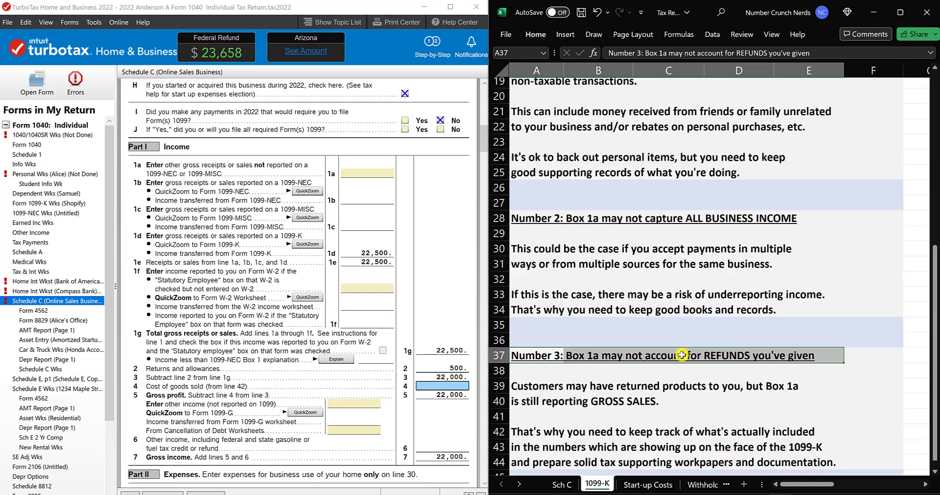
scroll(621, 318, up, 1)
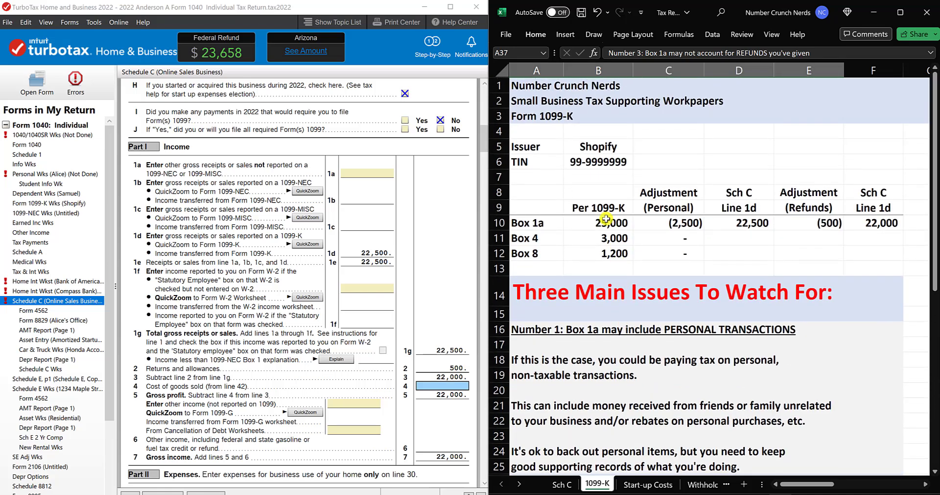
click(596, 145)
click(613, 226)
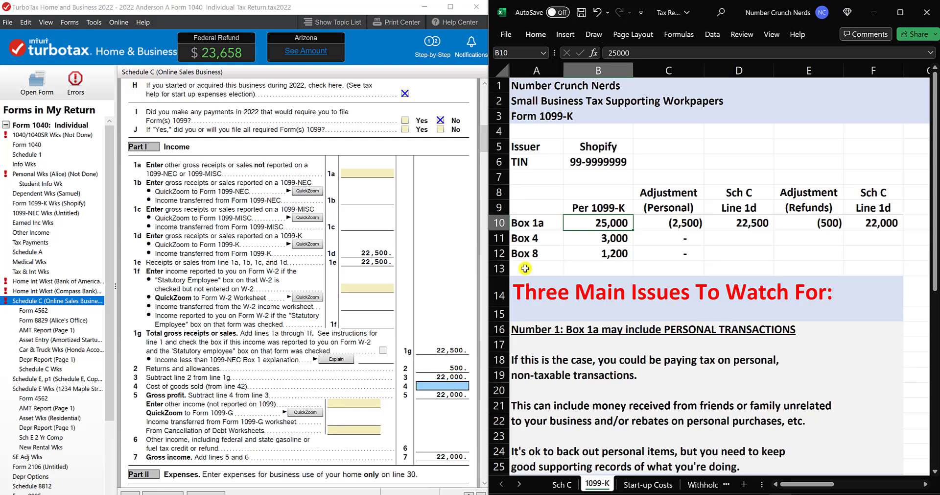
click(377, 261)
click(660, 221)
click(595, 223)
click(663, 223)
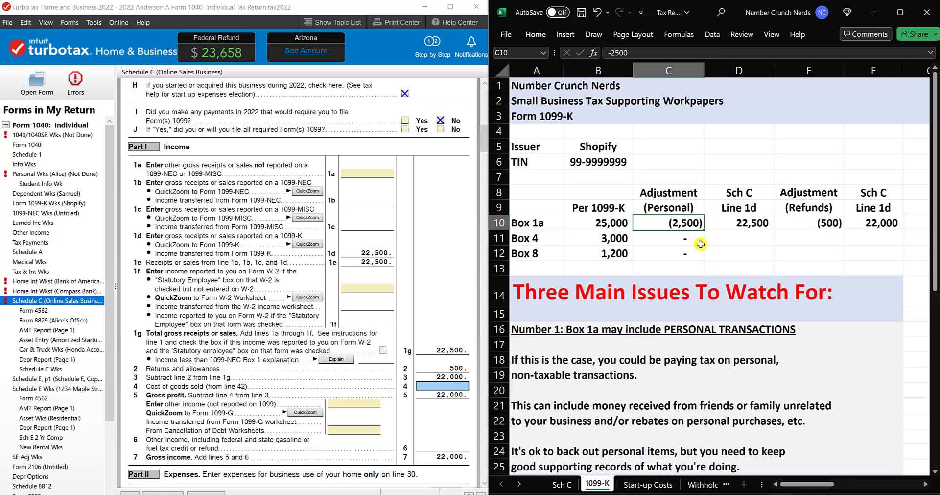
Trace the Box 1a row through Sch C Line 1d and the refunds adjustment to the final amount, comparing it with Schedule C
drag(565, 191, 828, 303)
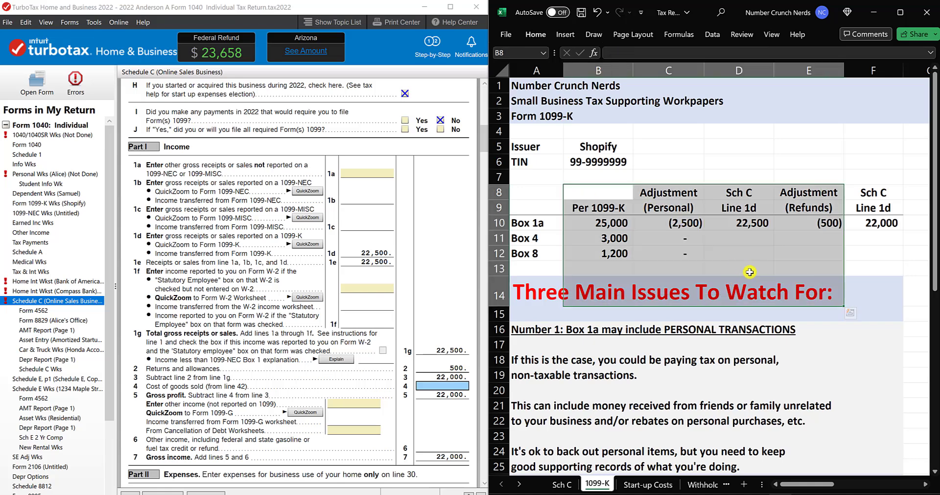
click(794, 236)
drag(721, 192, 722, 207)
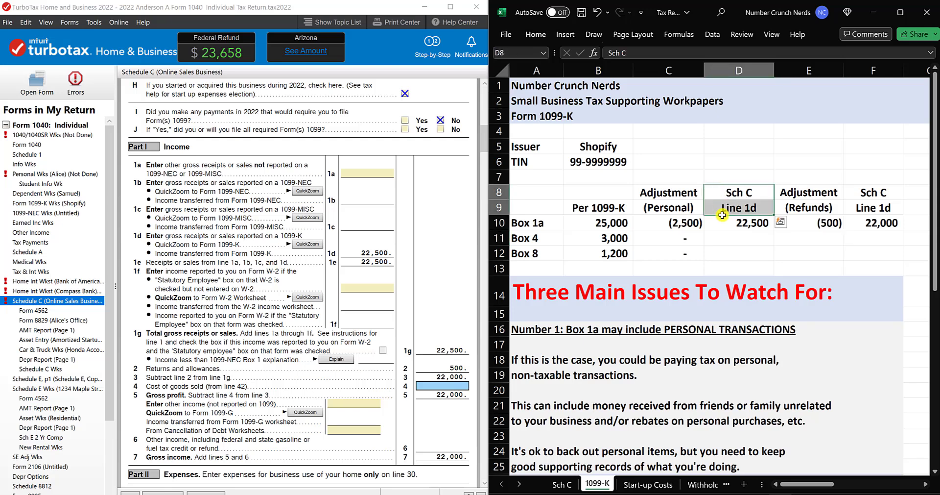
click(368, 261)
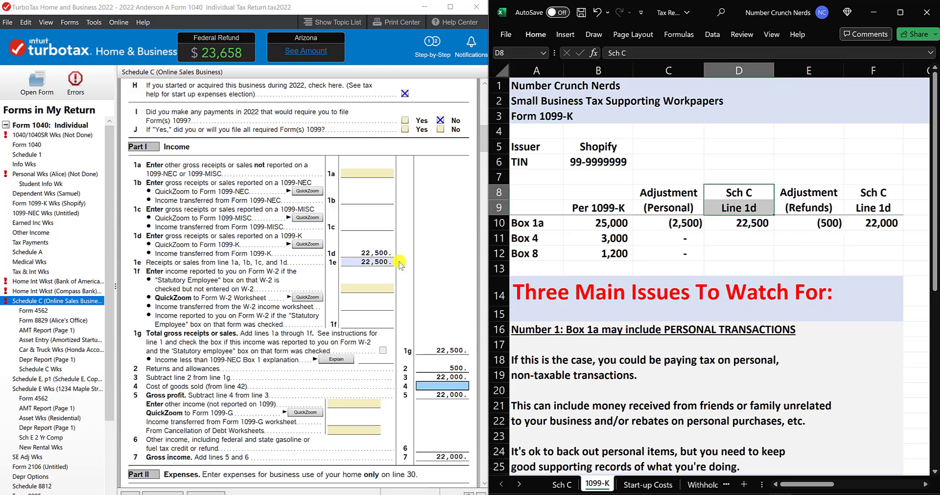
click(762, 242)
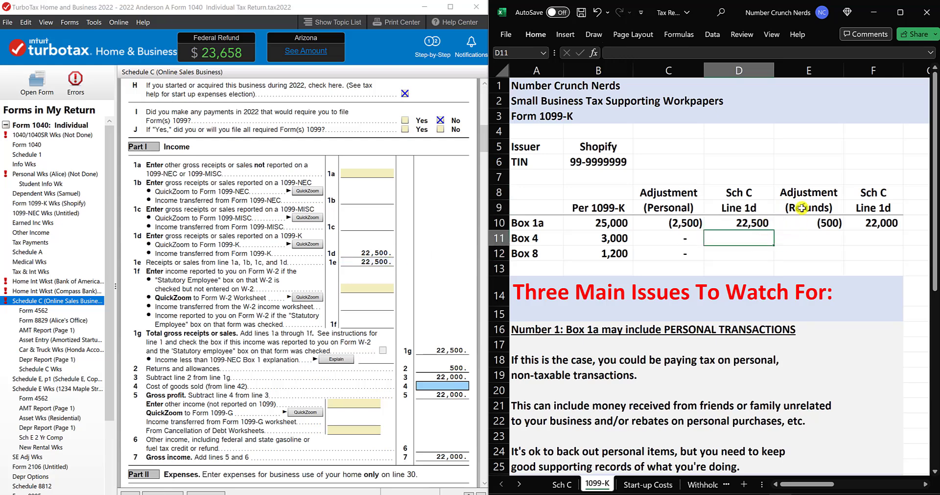
click(825, 224)
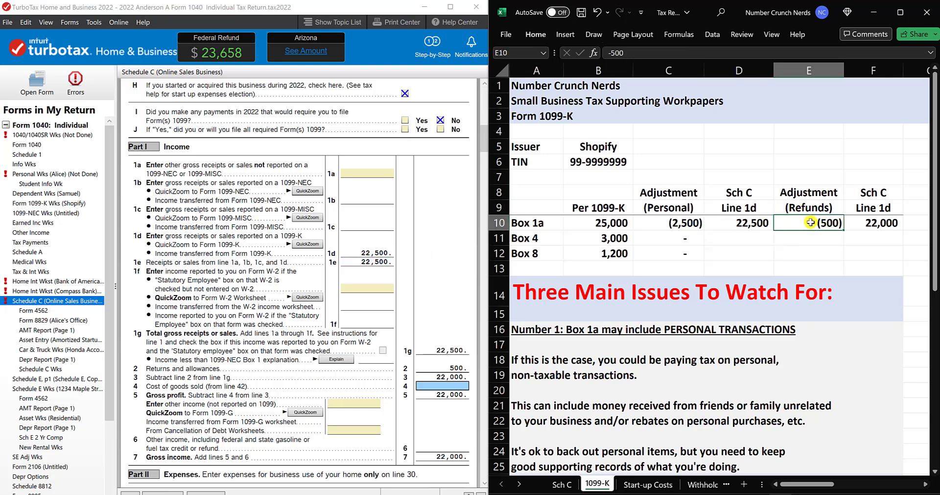
click(588, 223)
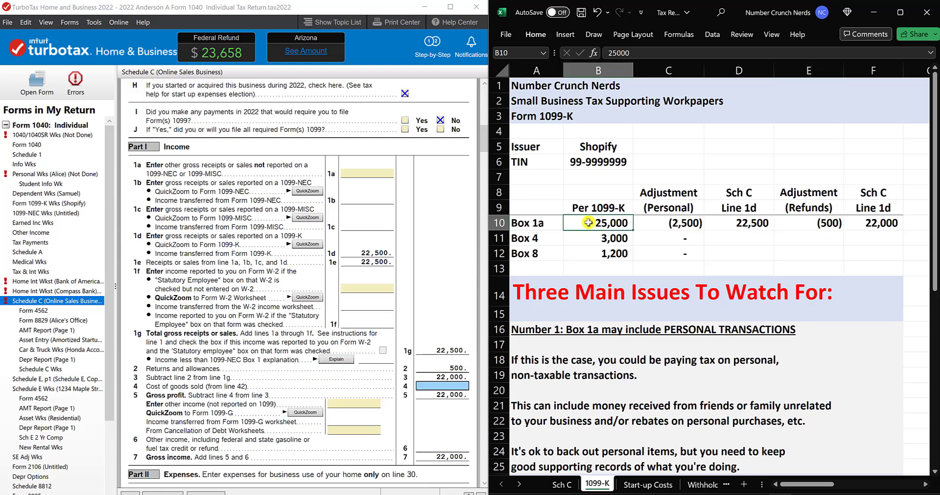
click(862, 224)
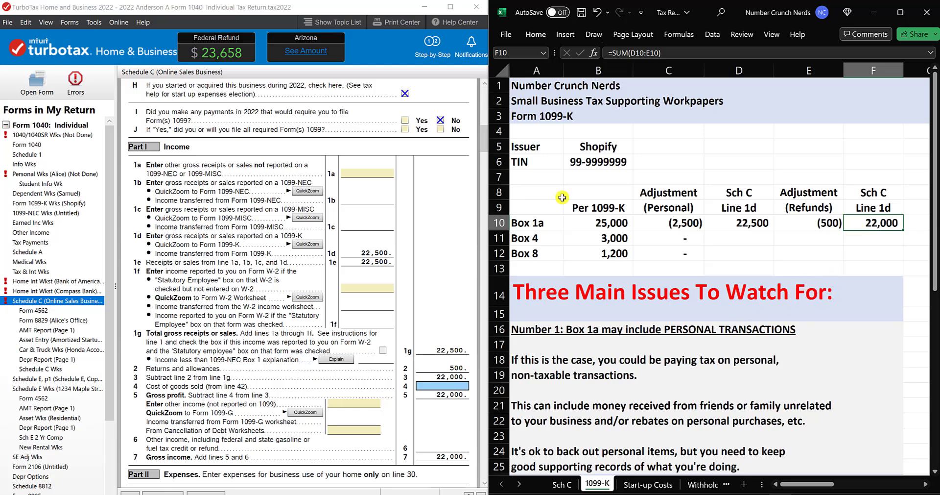
Change the line reference in the workpaper's final Sch C column header, cell F9, to Line 2
click(874, 208)
double_click(874, 208)
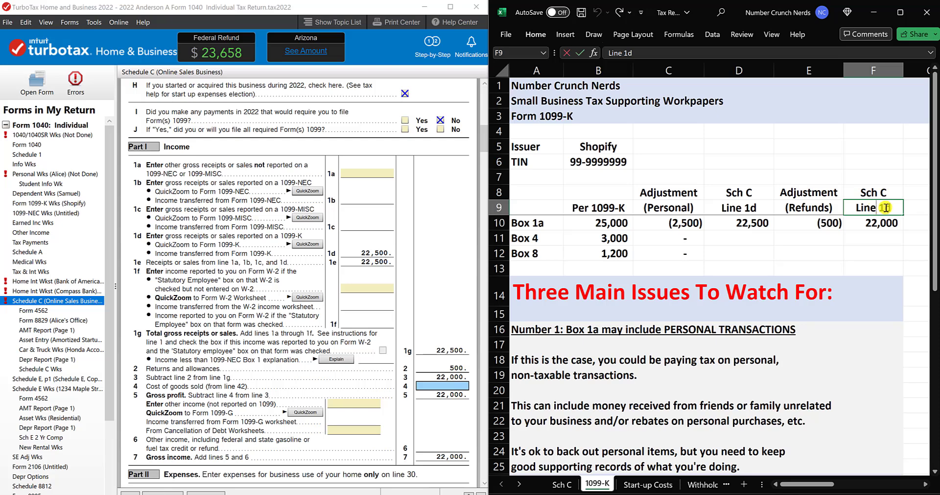
text(2)
key(ctrl+Return)
click(808, 268)
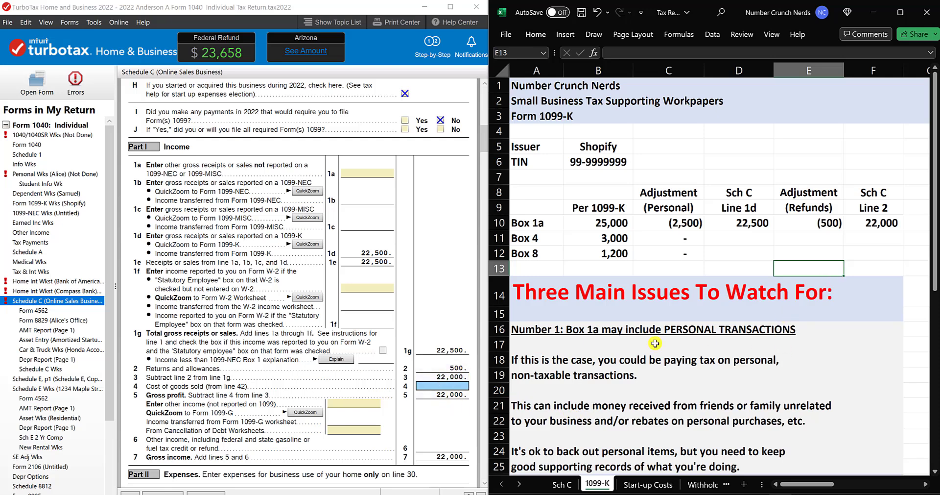
Set the final Sch C column header in cell F9 to Line 3
double_click(884, 208)
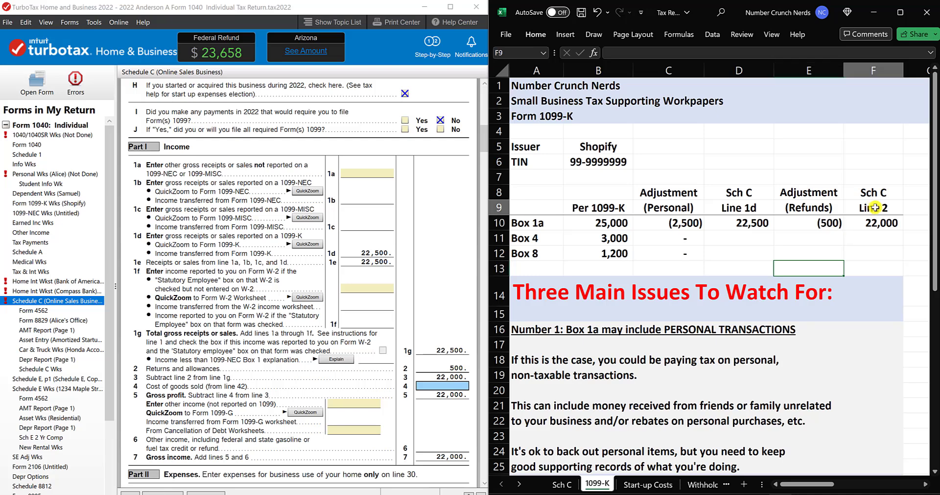
key(BackSpace)
text(3)
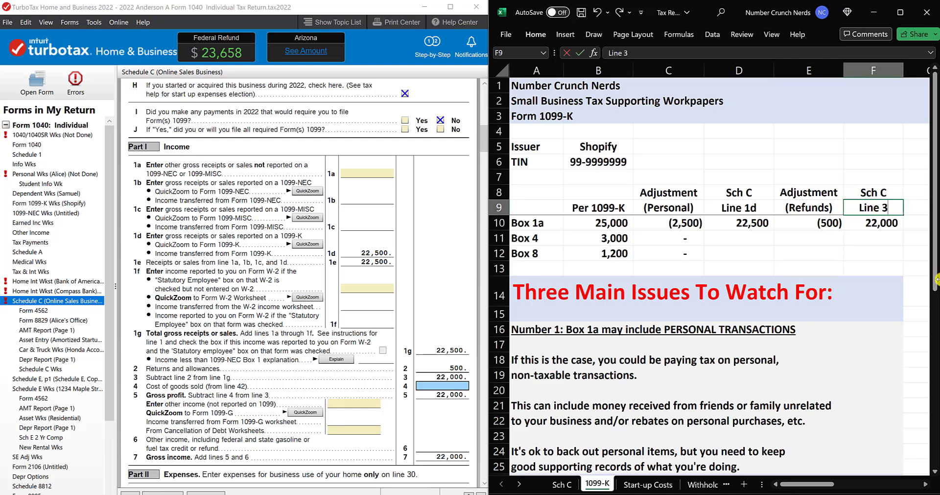
click(827, 255)
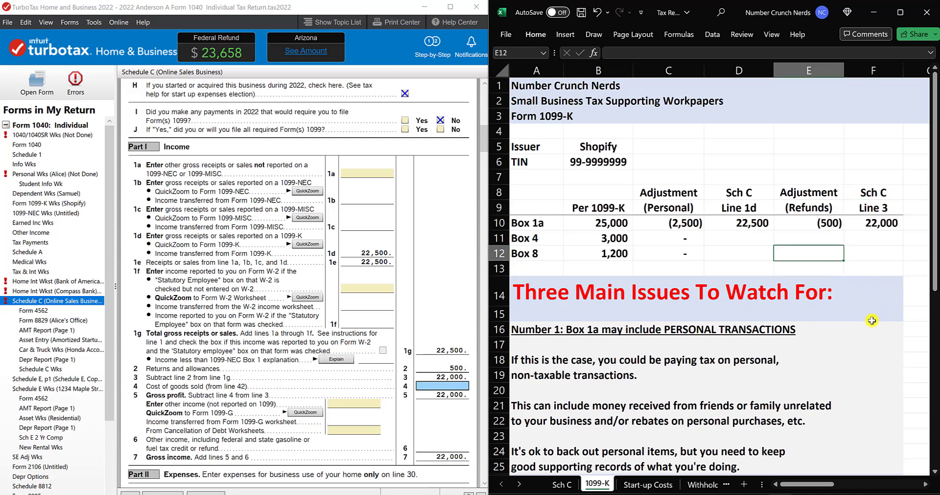
Compare the workpaper's final Box 1a amount with Schedule C line 3, and recheck the starting amount per the 1099-K
click(879, 224)
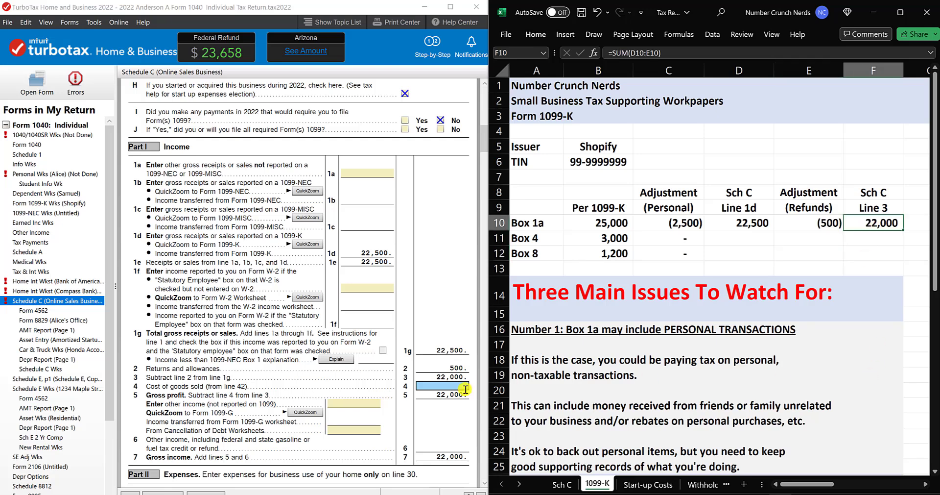
click(434, 378)
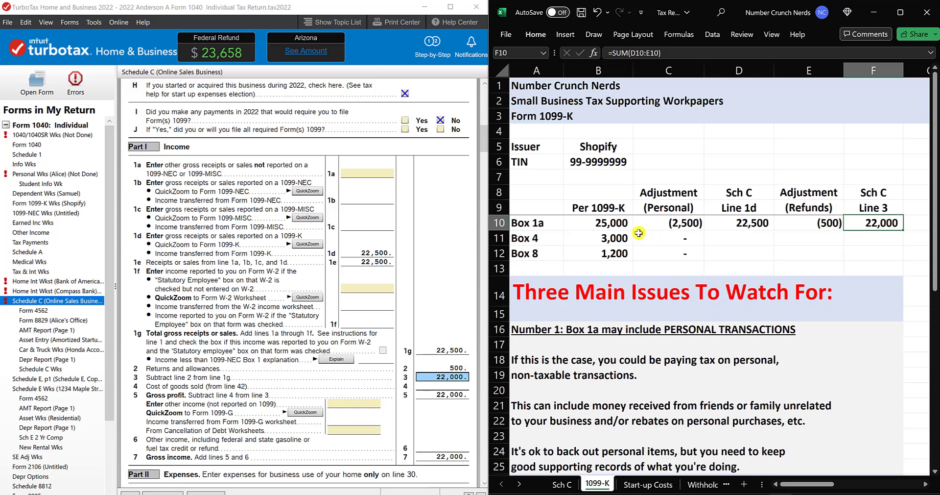
click(589, 220)
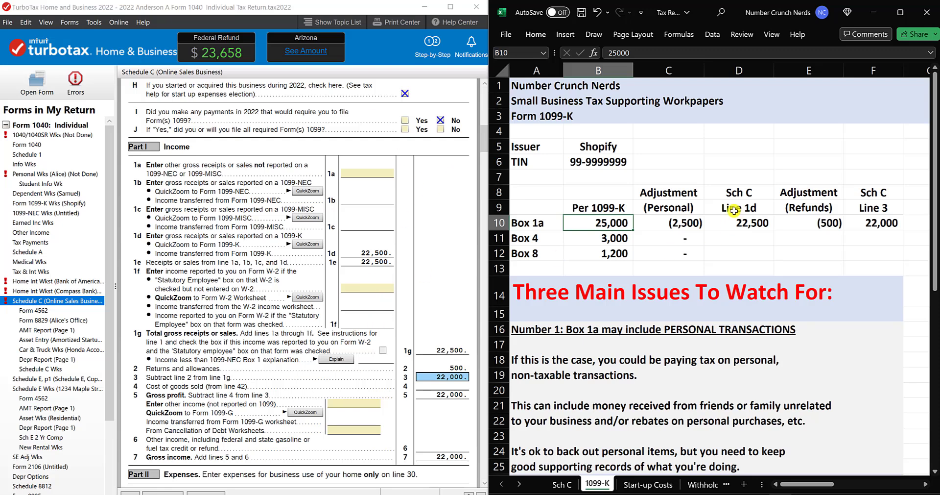
click(799, 164)
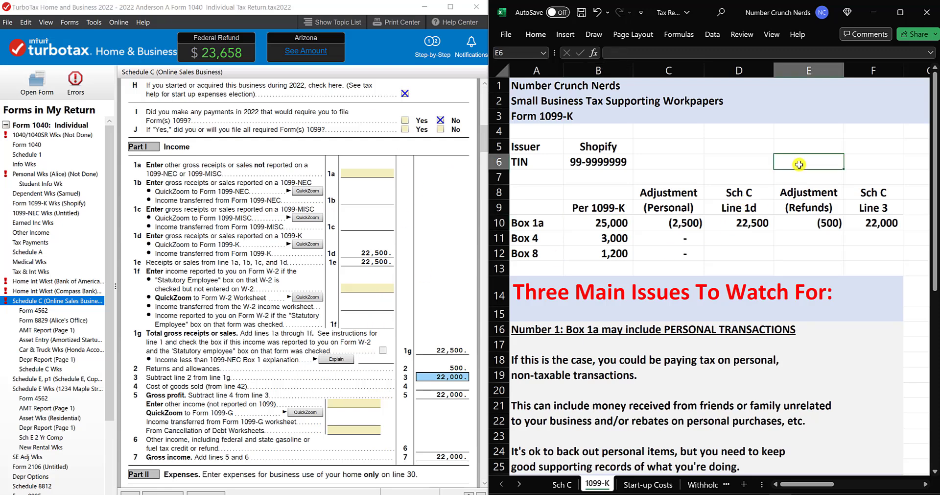
click(596, 227)
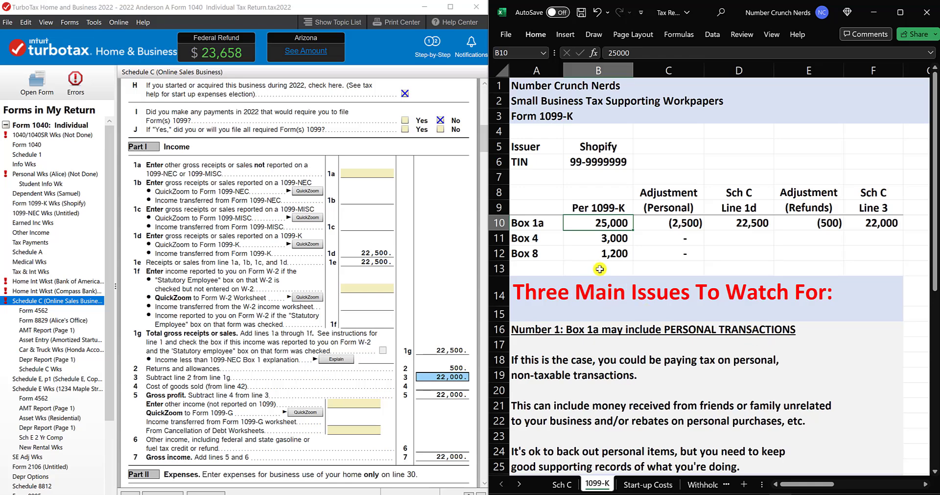
Revisit the Number 1 notes on personal transactions and highlight the Three Main Issues To Watch For heading
scroll(598, 269, down, 2)
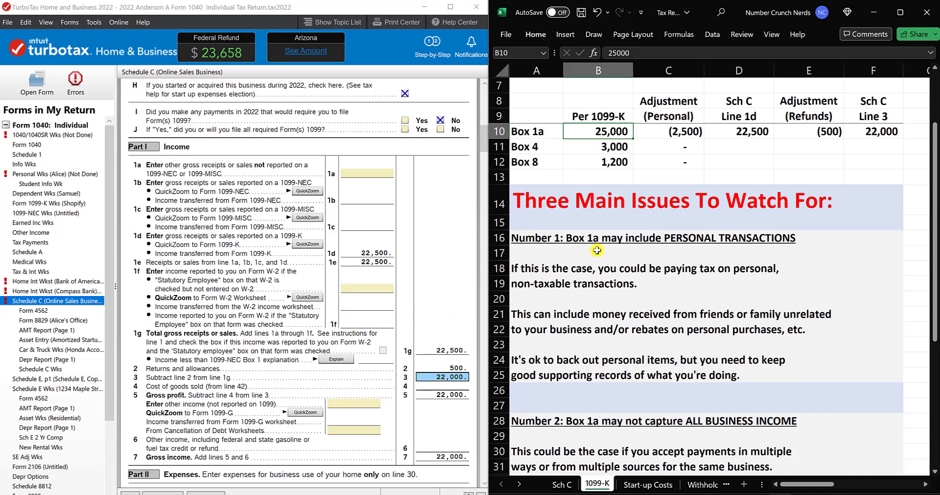
click(659, 265)
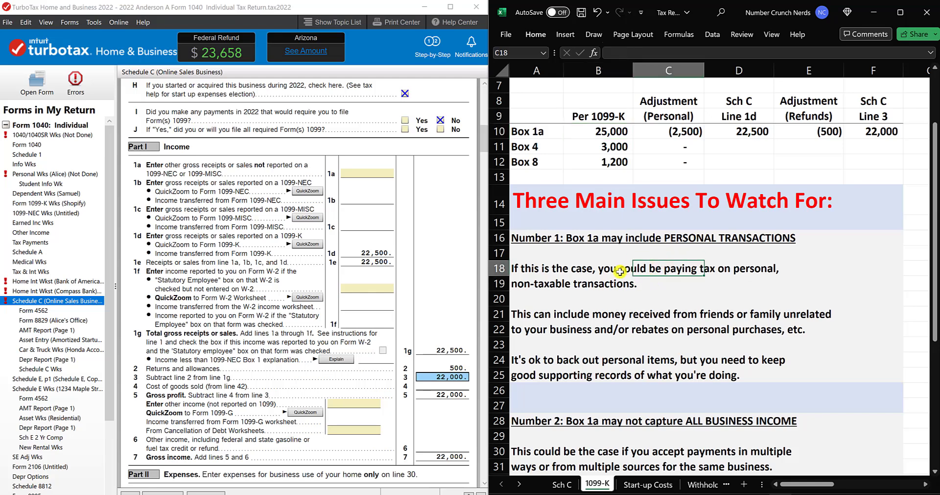
scroll(619, 271, up, 2)
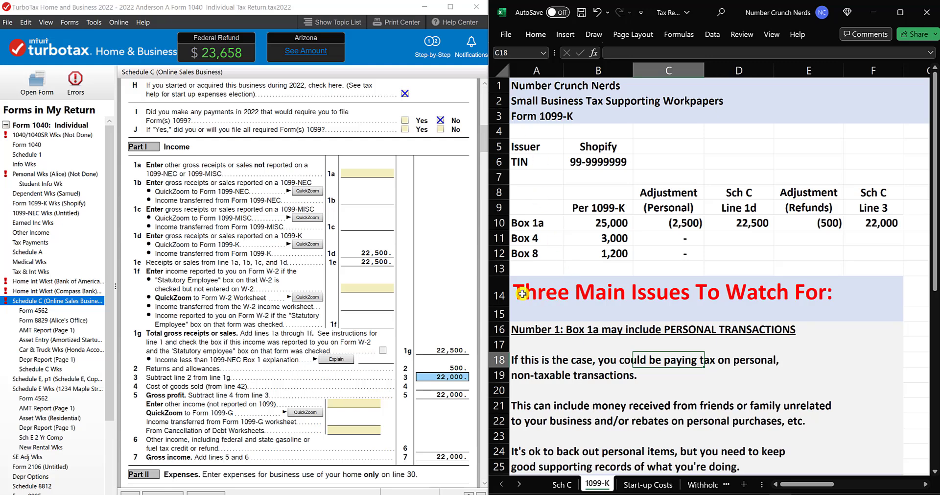
drag(522, 293, 867, 313)
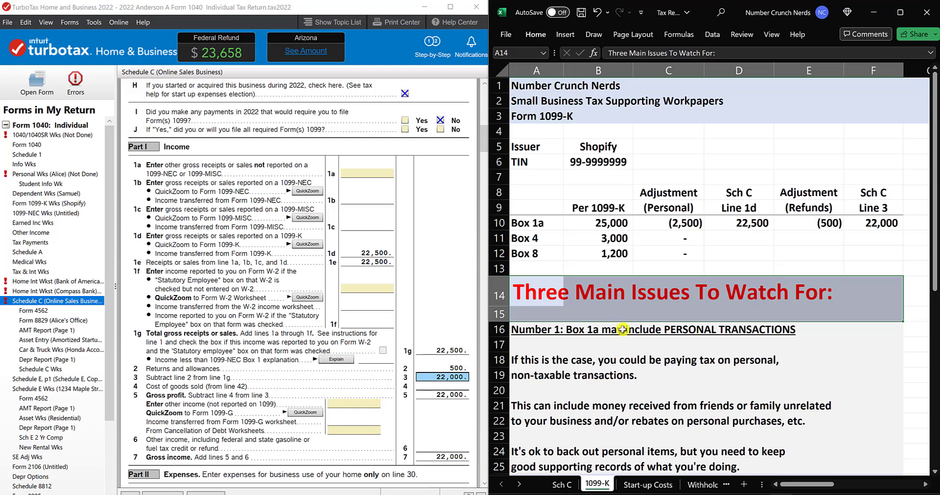